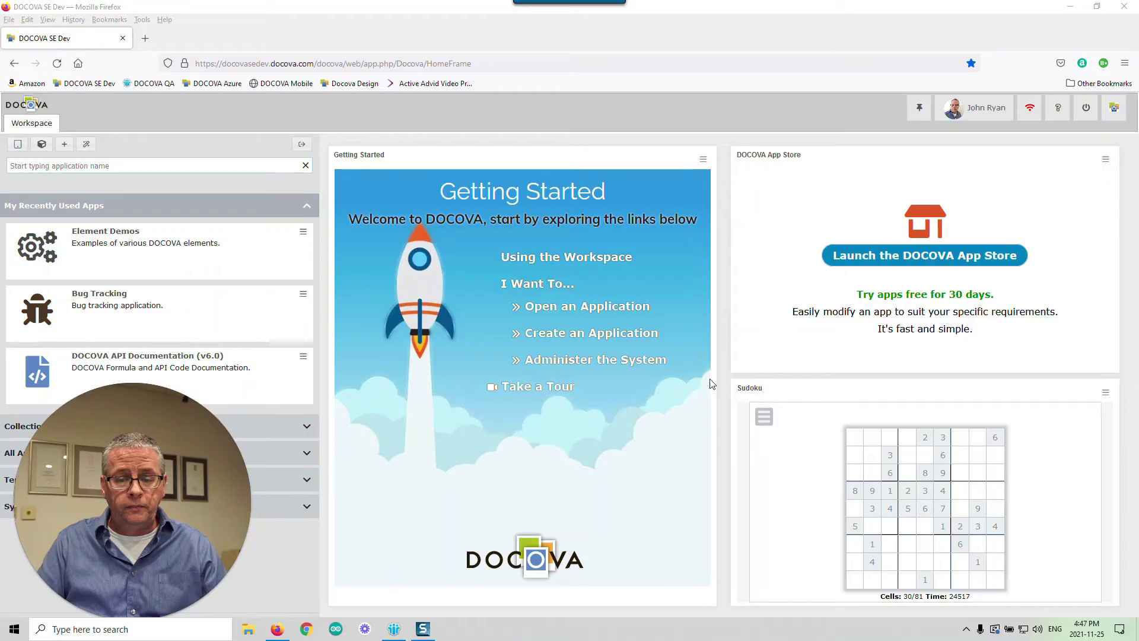
- Launch the Element Demos app from My Recently Used Apps and expand its Form Elements menu
drag(212, 451, 999, 452)
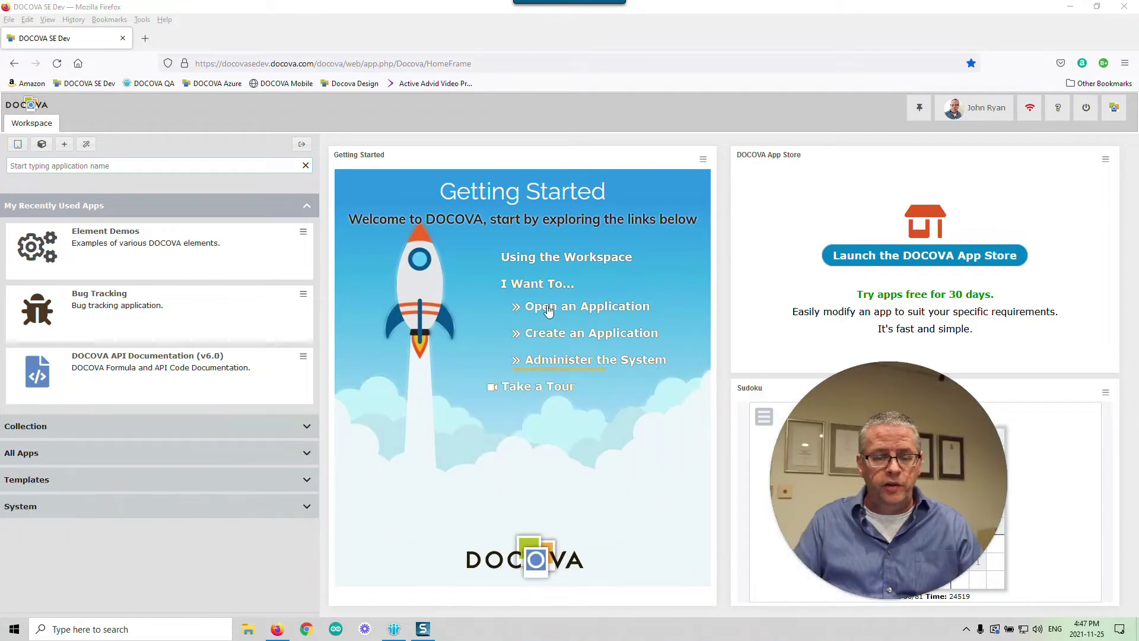
click(201, 265)
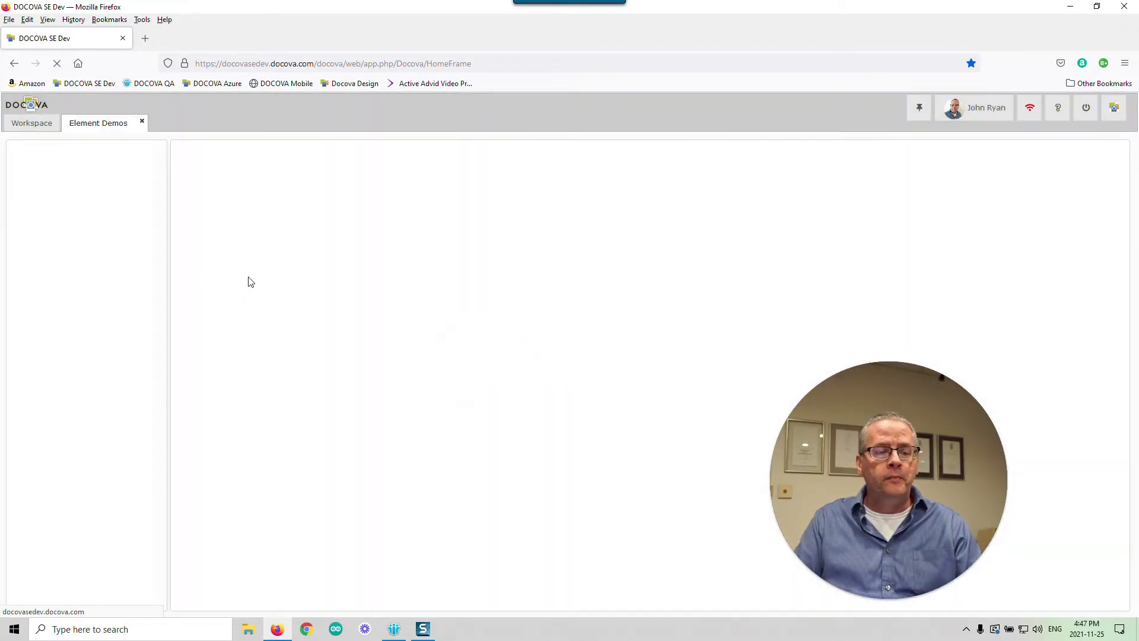
click(136, 163)
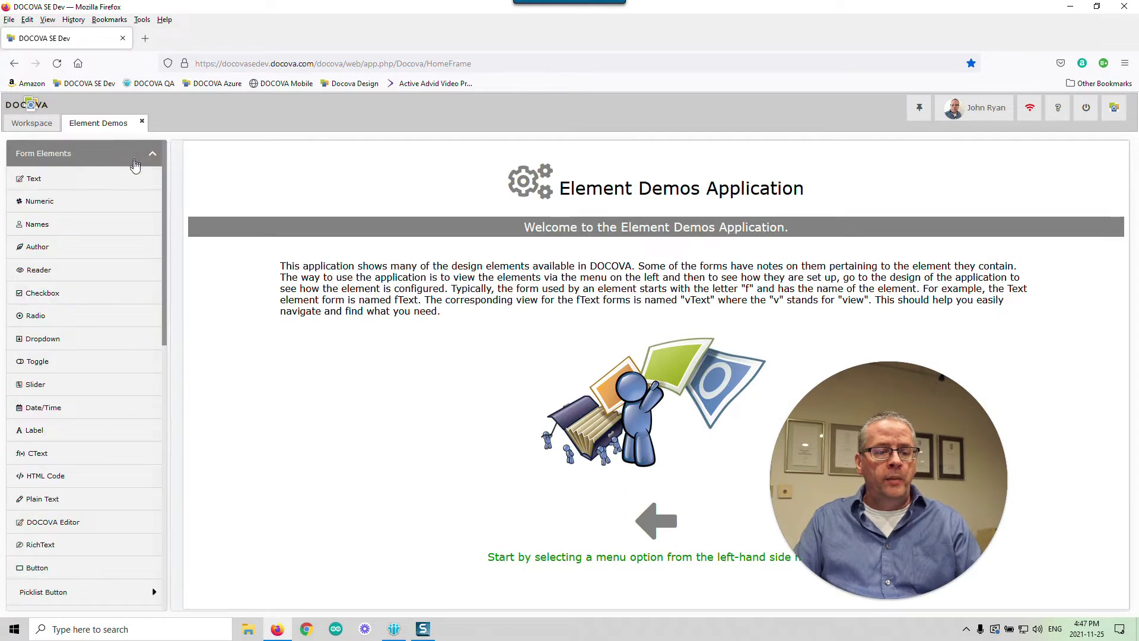
scroll(164, 193, down, 2)
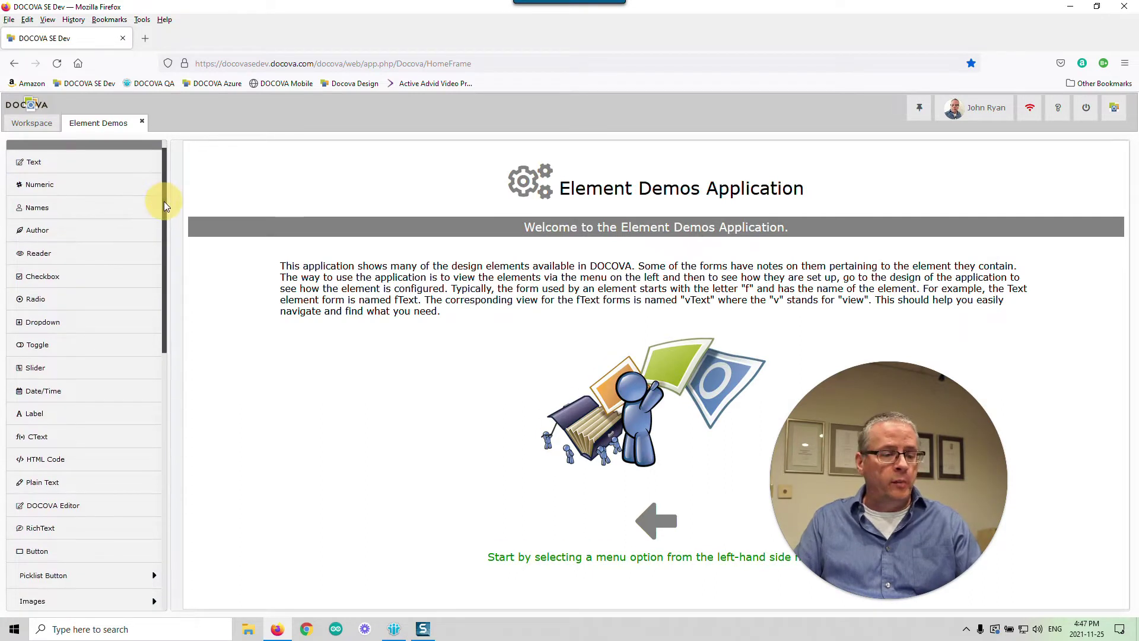
drag(163, 203, 171, 308)
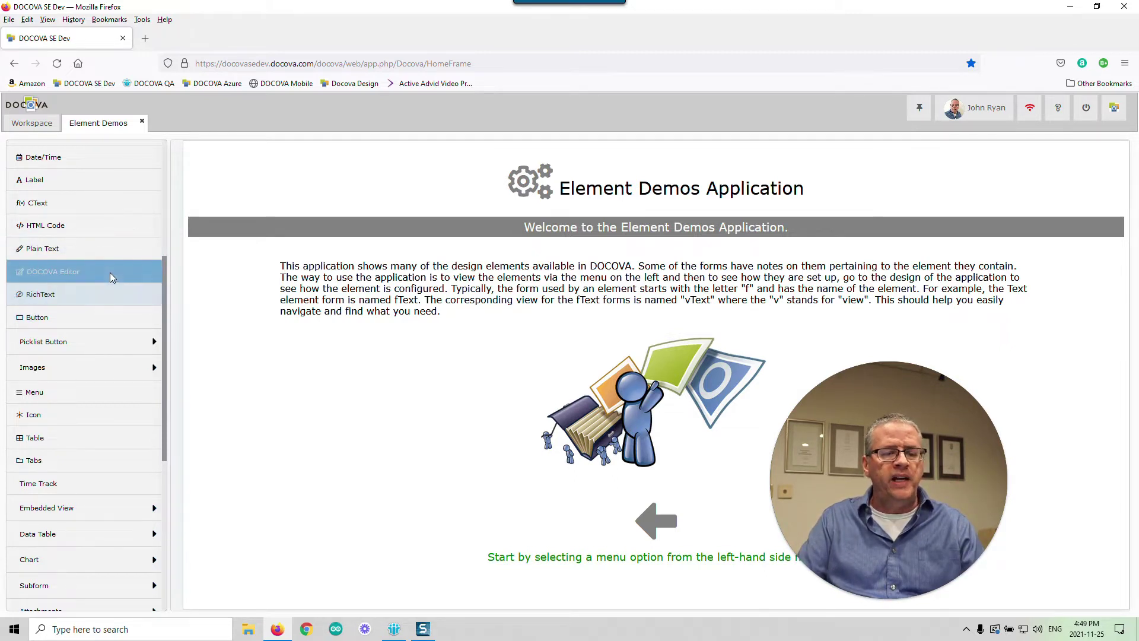
- Create a new fPlainText document and resize its description box narrower and taller
click(95, 249)
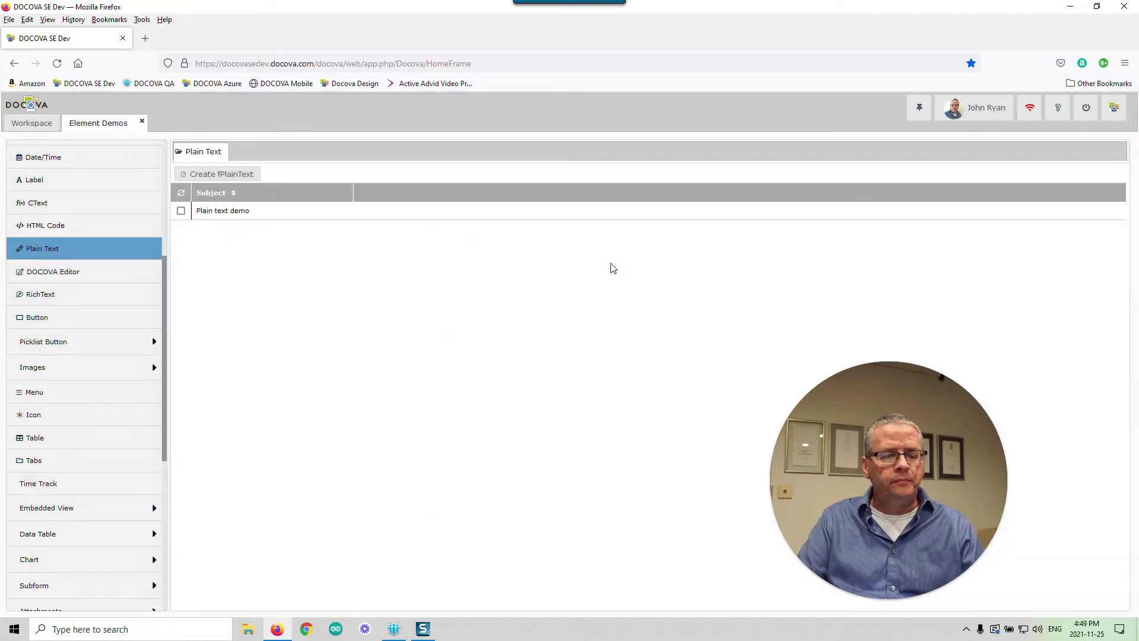
click(243, 175)
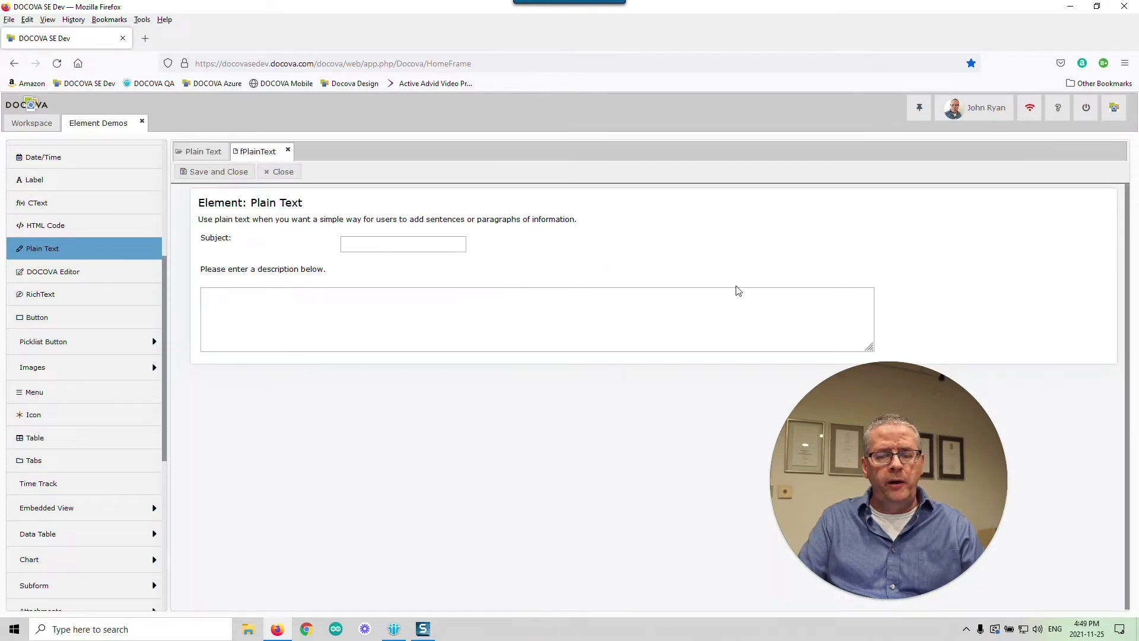
drag(871, 346, 690, 387)
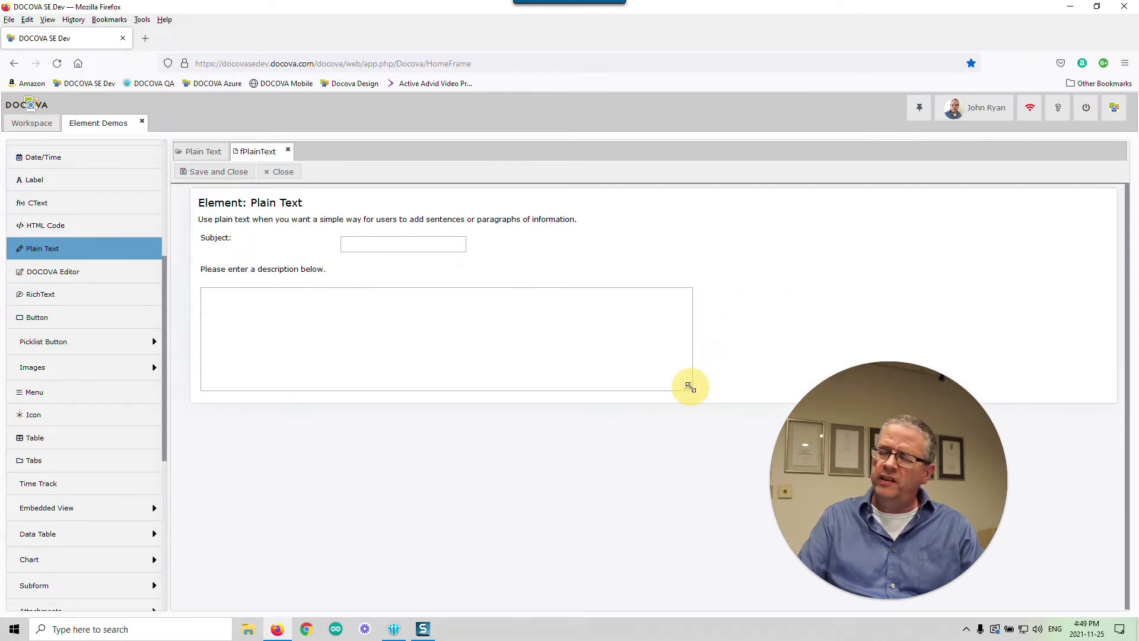
- Type several lines of sample text in the description, from 'asdfasdfk;ja' to 'sdfasdfs'
click(489, 310)
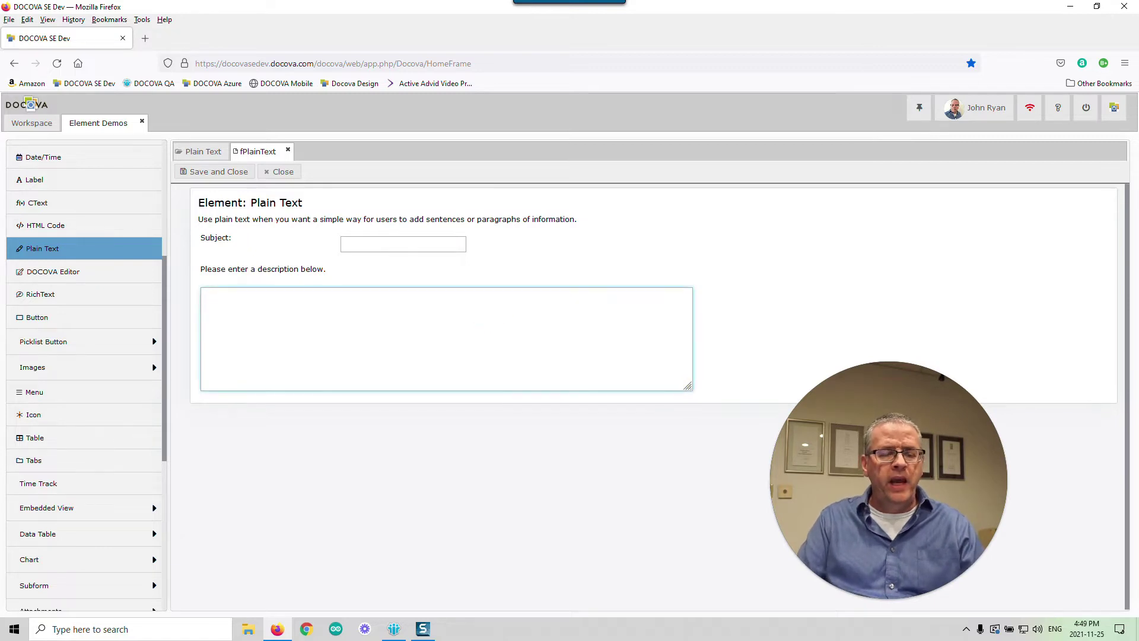
text(asdfasdfk;ja sdfa sdf;kjsd; fasdfas)
key(Return)
text(fdsasdfasdf)
key(Return)
text(asdfas)
key(Return)
text(dfas)
key(Return)
text(df)
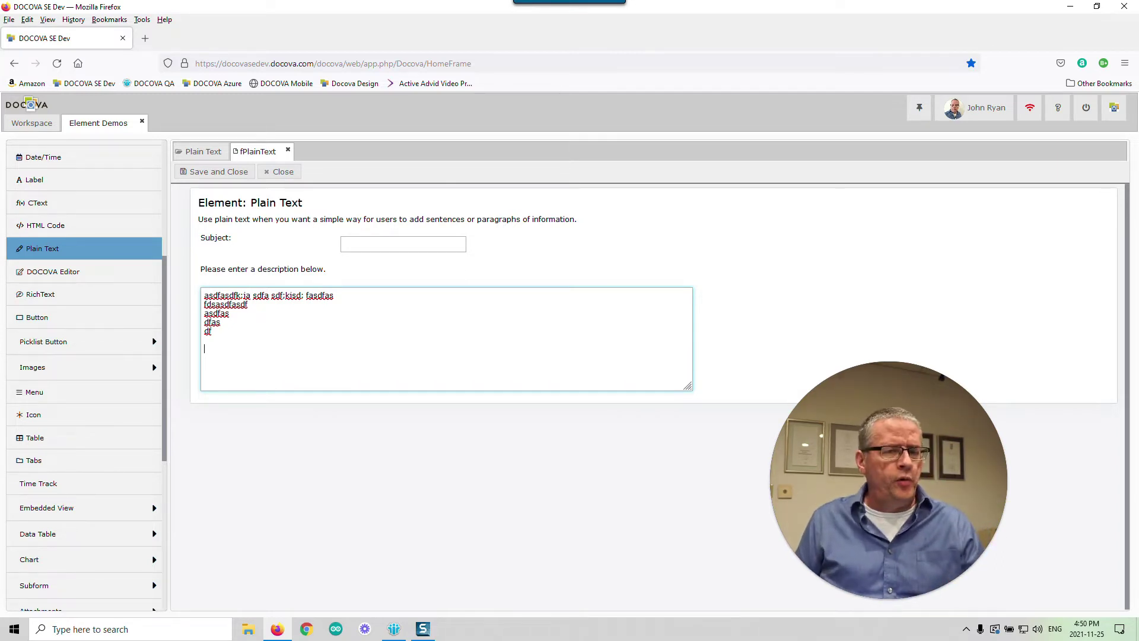
text(sdfasdfs)
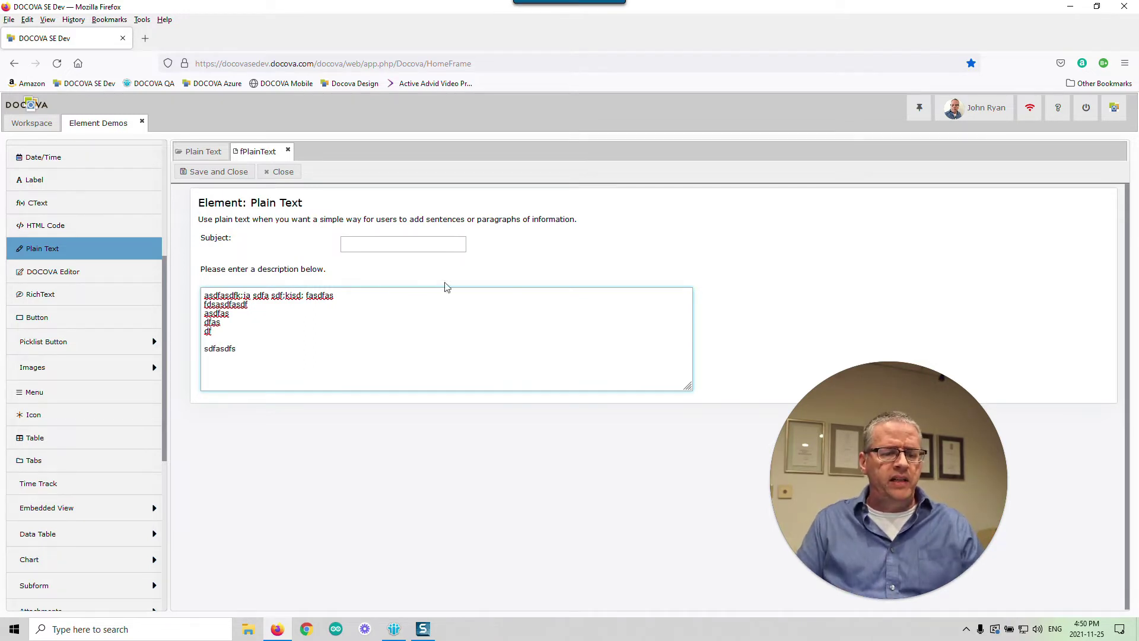
- Select the last word of the first line and try making it bold with Ctrl+B
drag(333, 295, 305, 295)
key(ctrl+b)
click(488, 314)
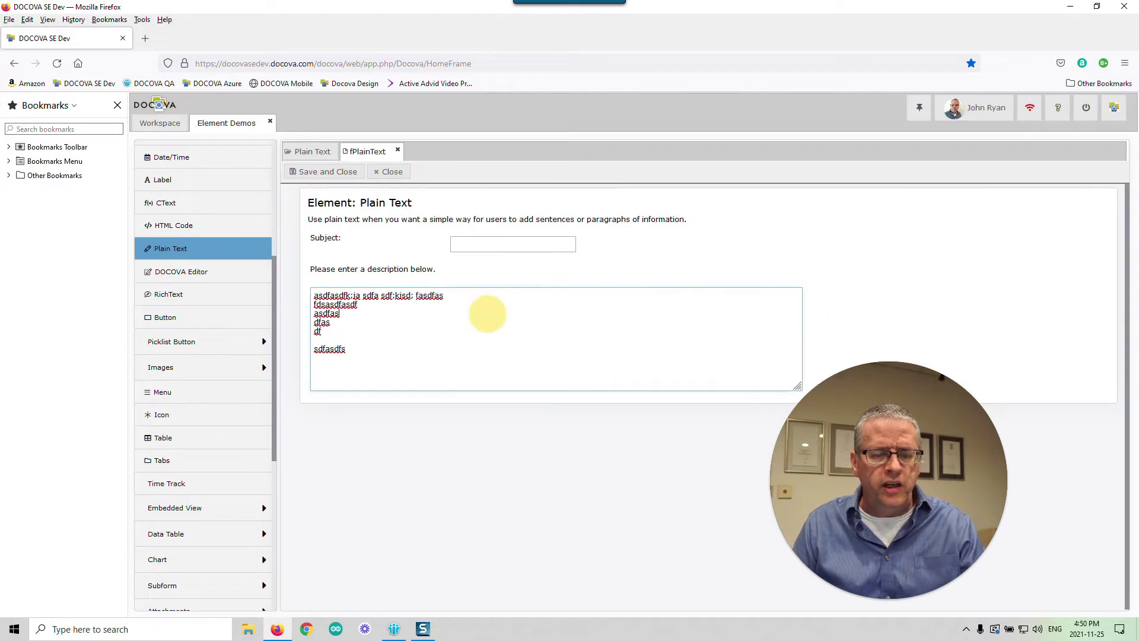
- Dismiss the bookmarks sidebar, then close the unsaved fPlainText document to trigger the save prompt
click(118, 107)
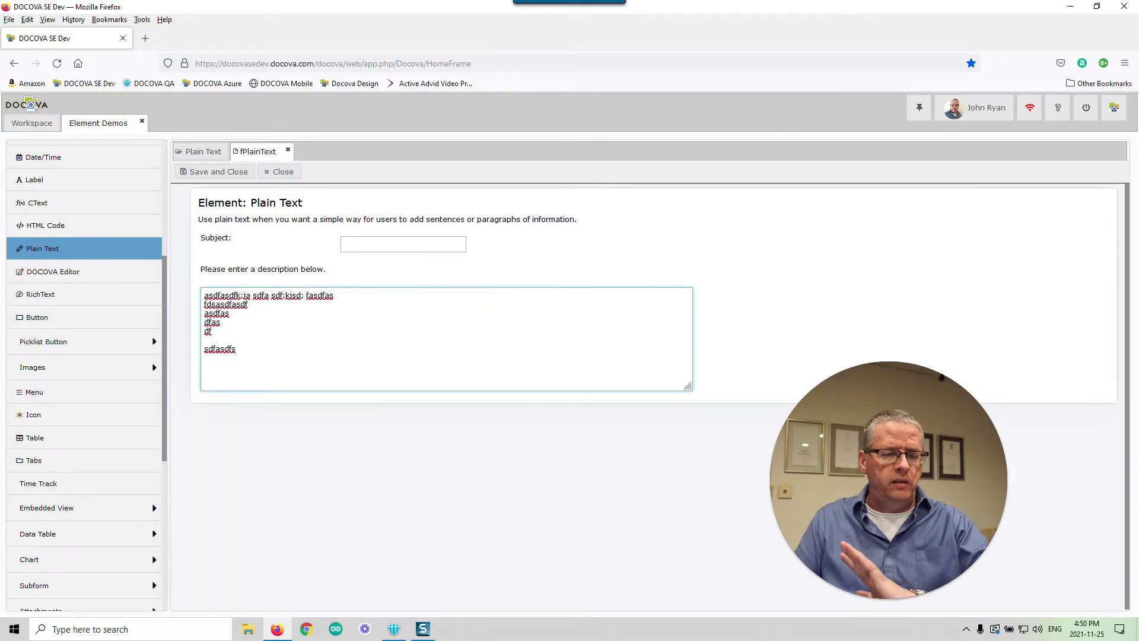
drag(206, 292, 204, 293)
click(381, 330)
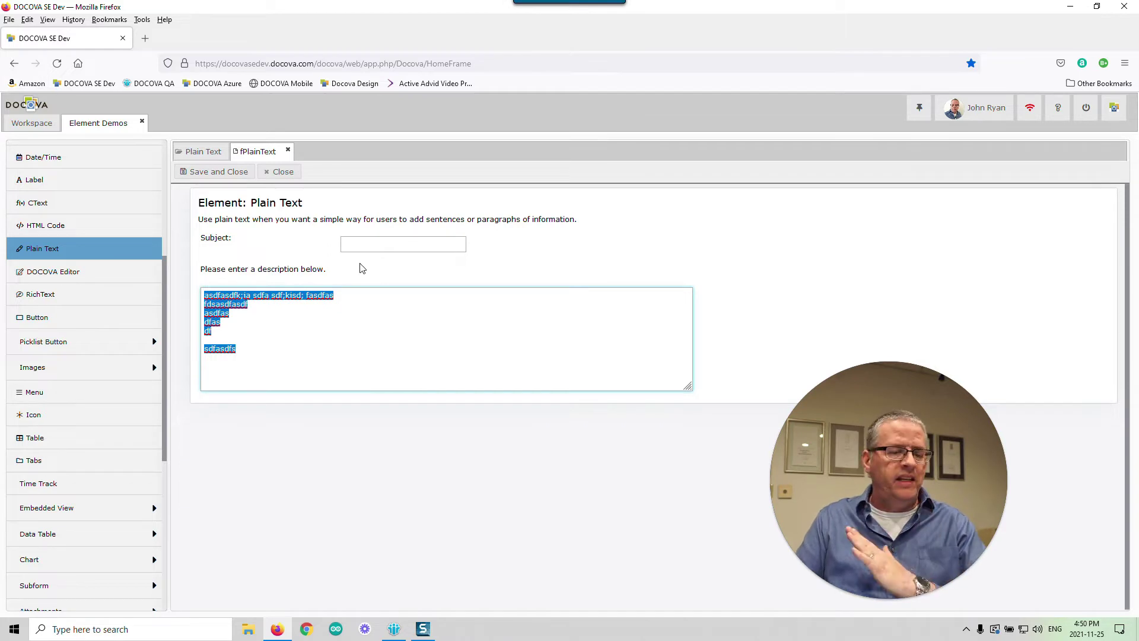
click(289, 180)
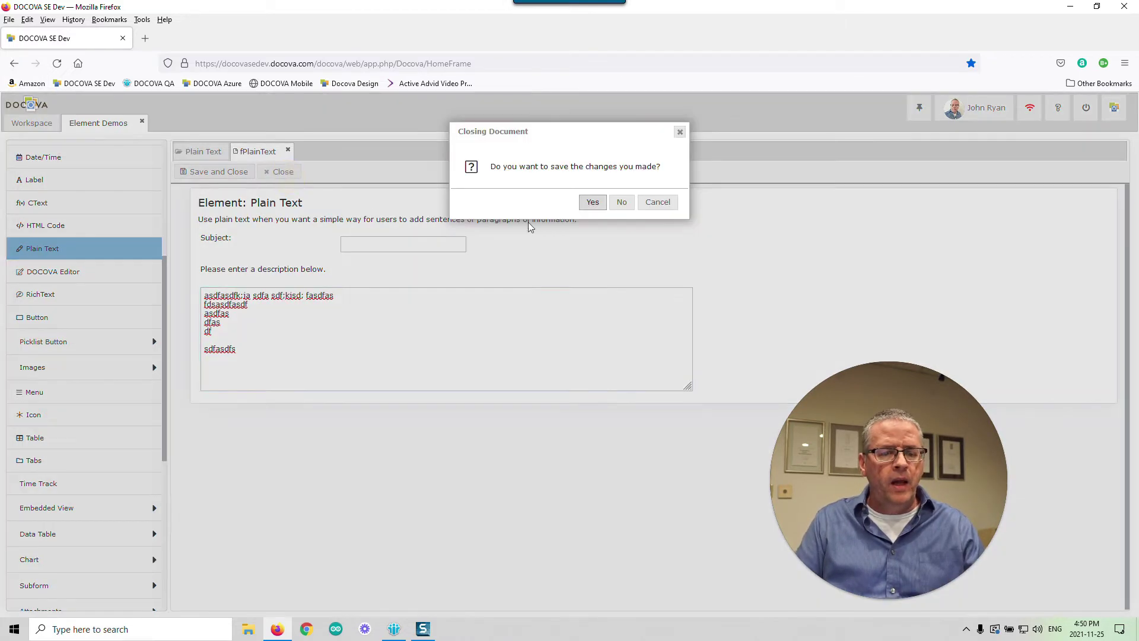
- Answer No to discard the fPlainText changes and switch to the DOCOVA Editor view
click(621, 202)
click(115, 272)
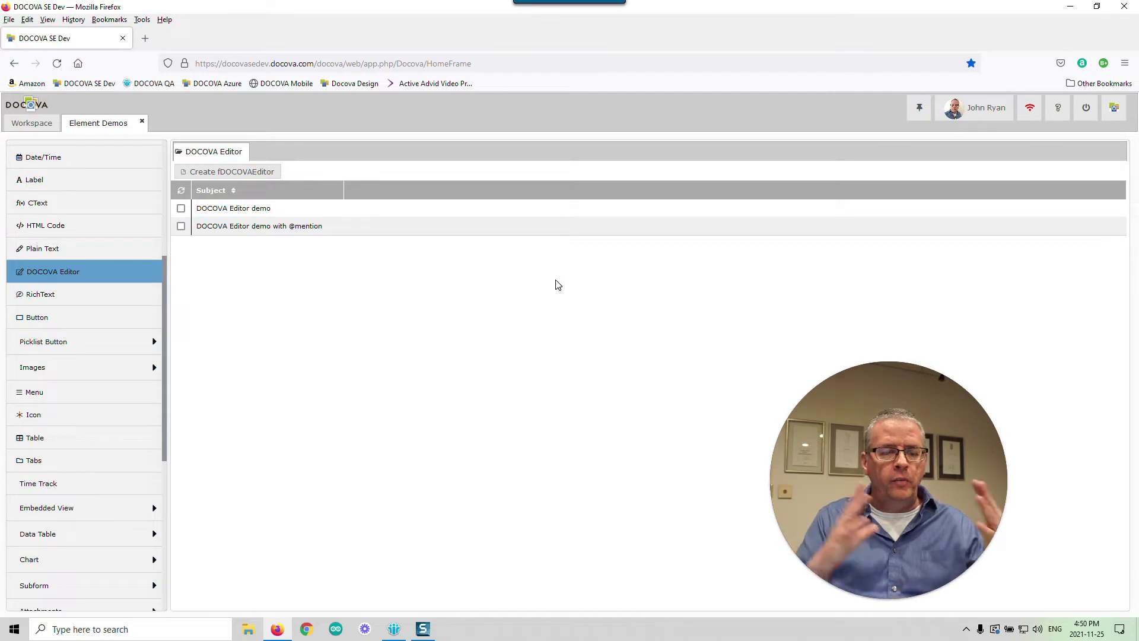
- Create a new fDOCOVAEditor document from the DOCOVA Editor view
click(254, 173)
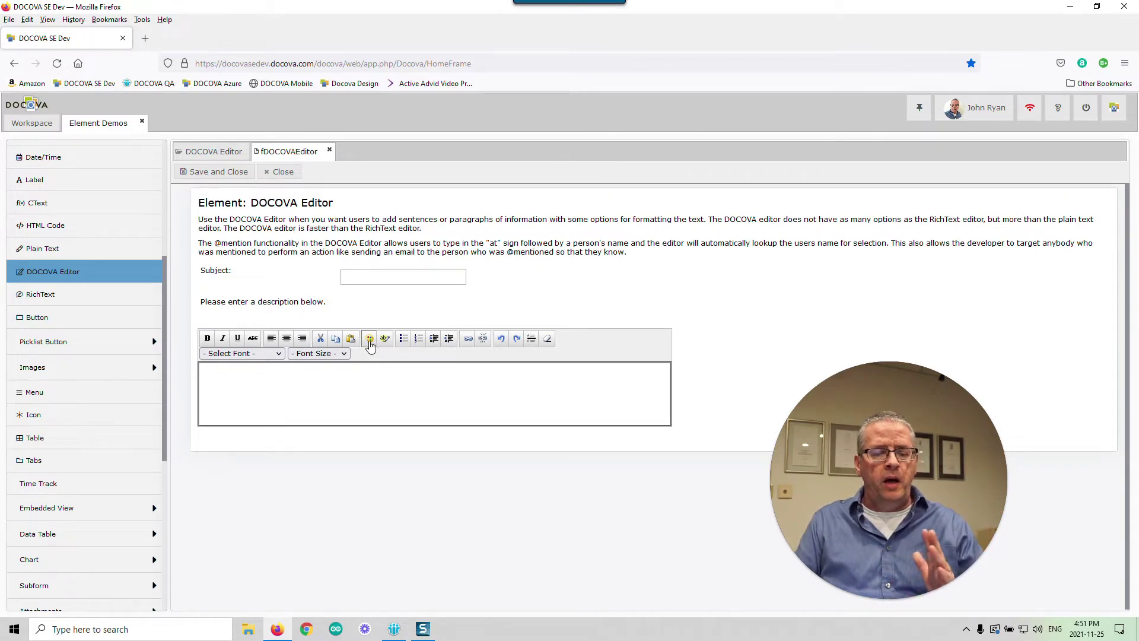
click(369, 340)
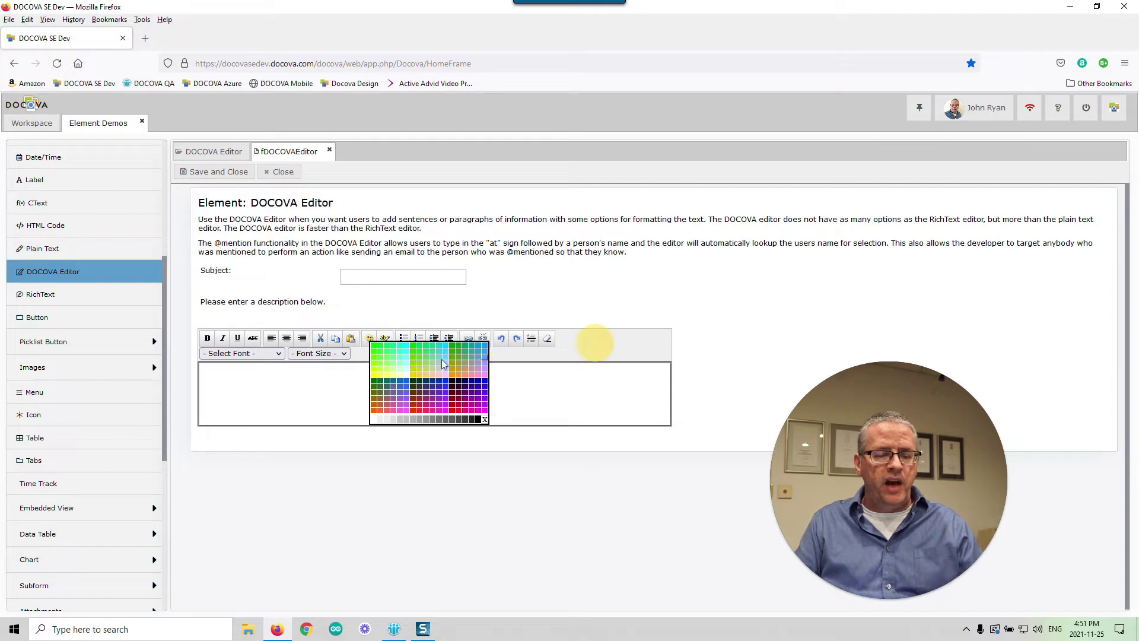
click(265, 355)
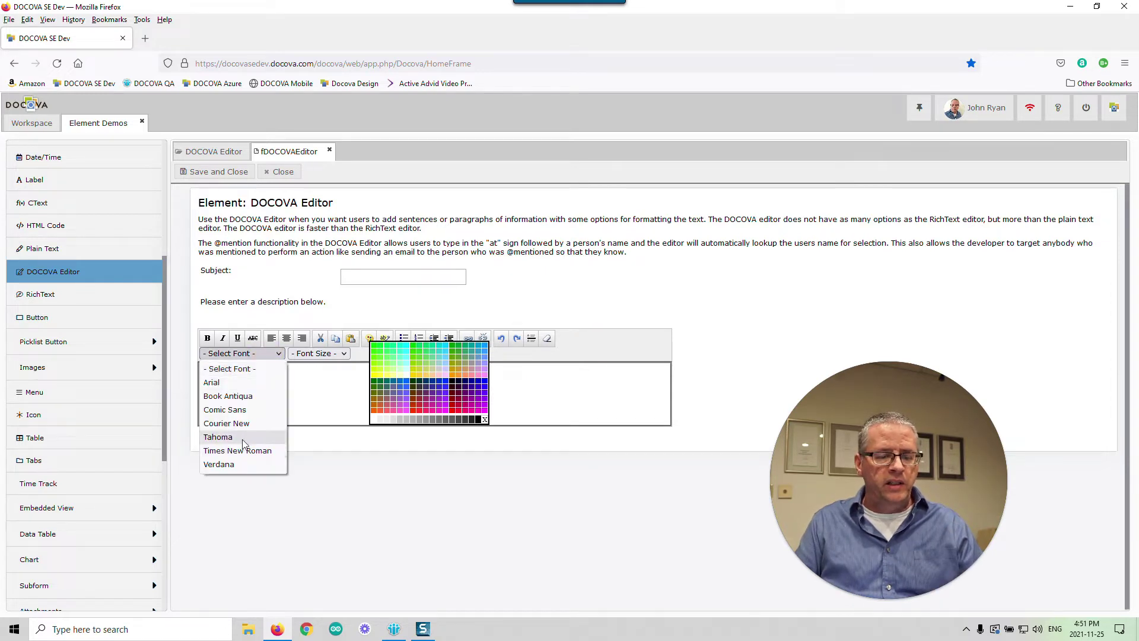
click(297, 394)
click(318, 354)
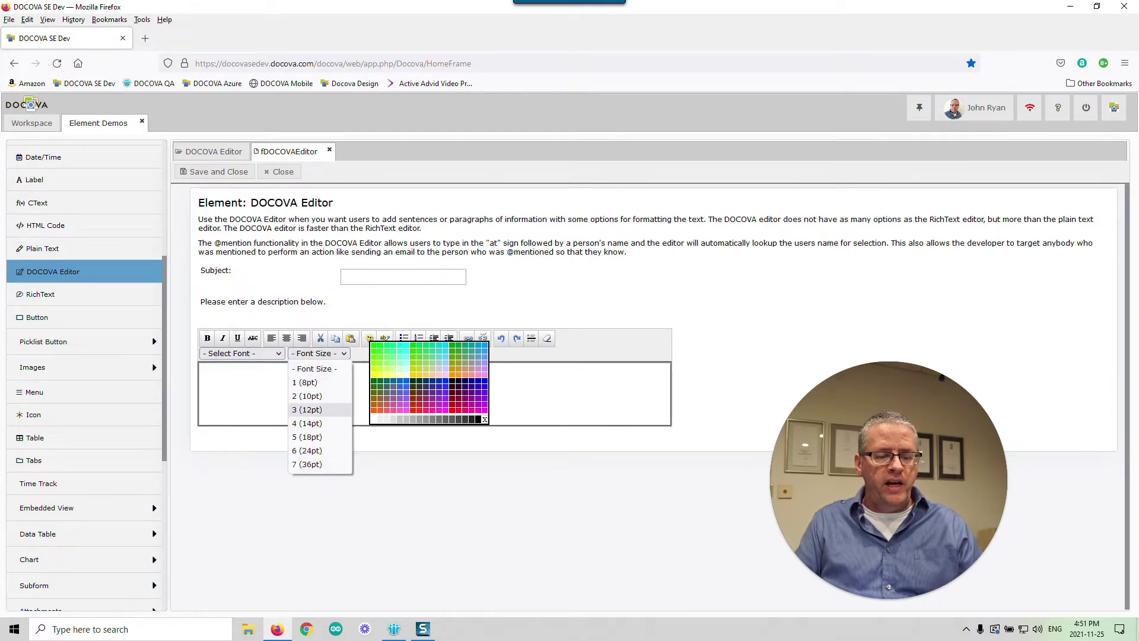
click(483, 420)
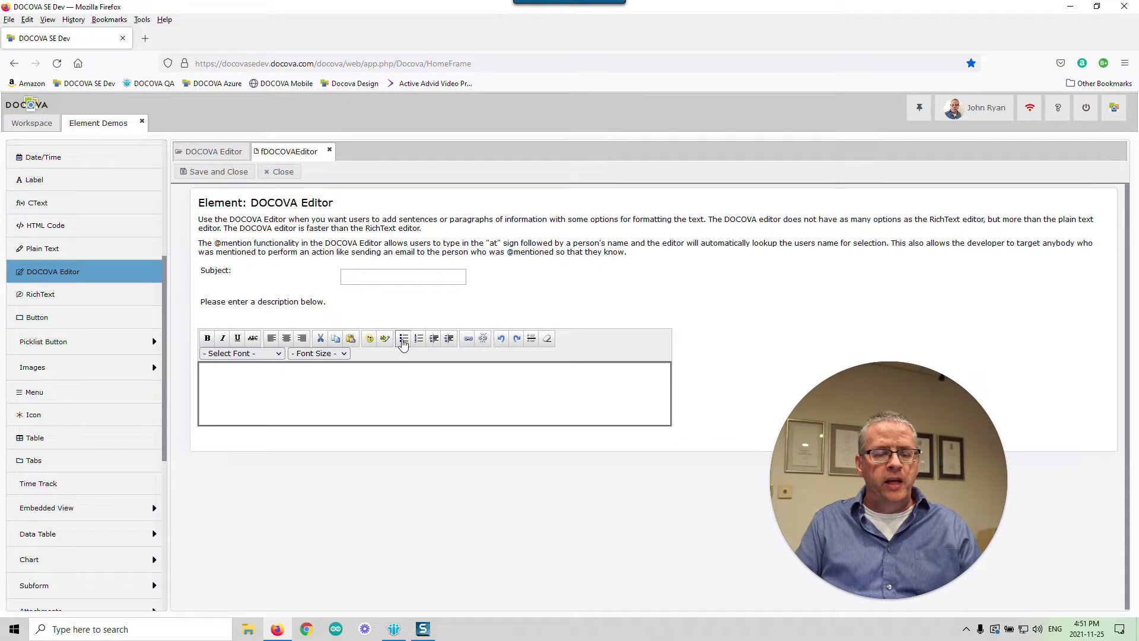
click(565, 395)
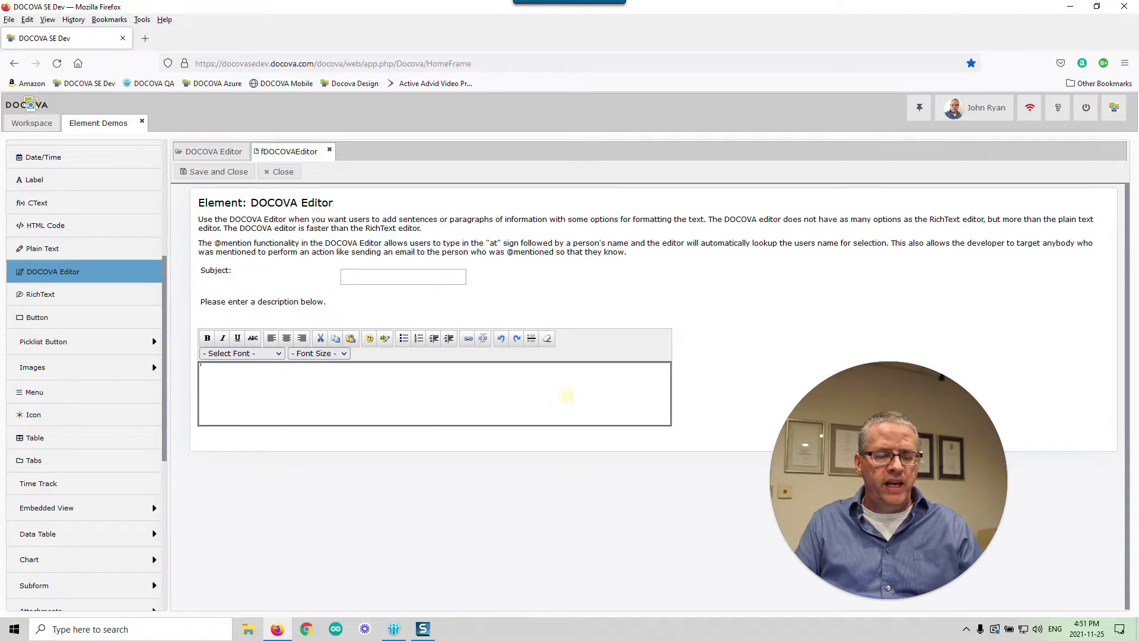
text(fasdfasdf)
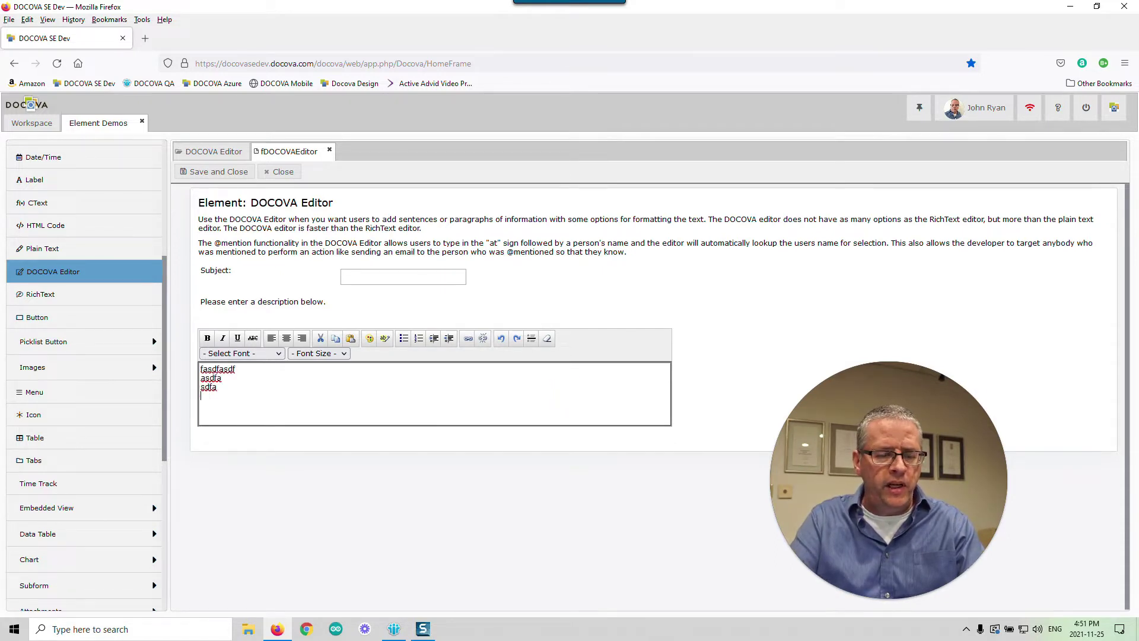
text( asdfa sdfa sd as f)
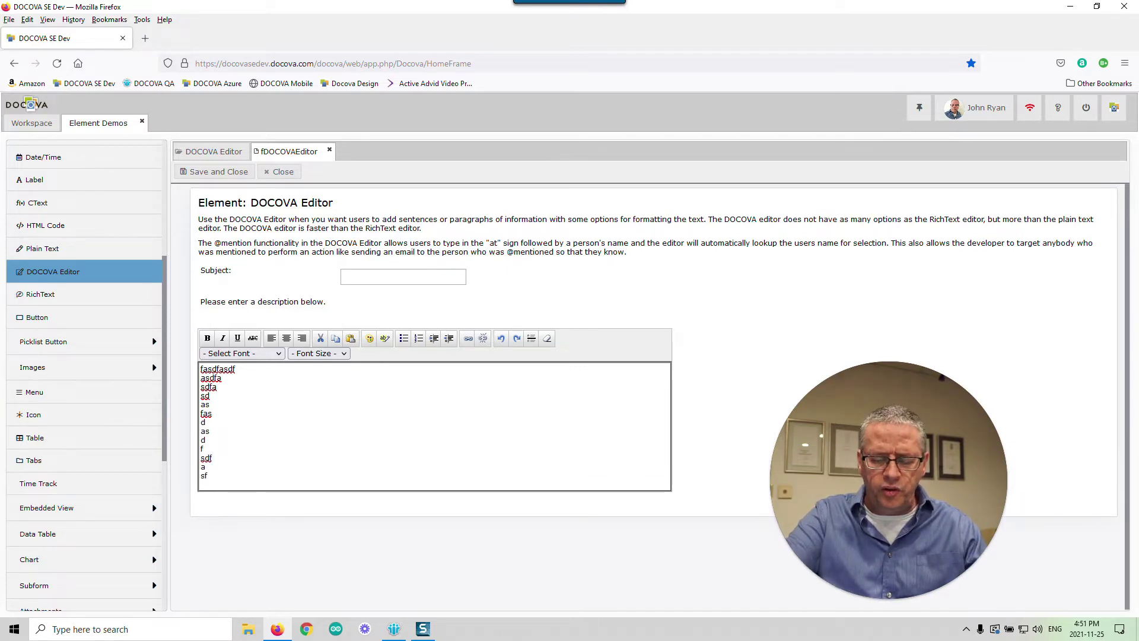
text(as d as d f sdf a sf  a   asdfasd)
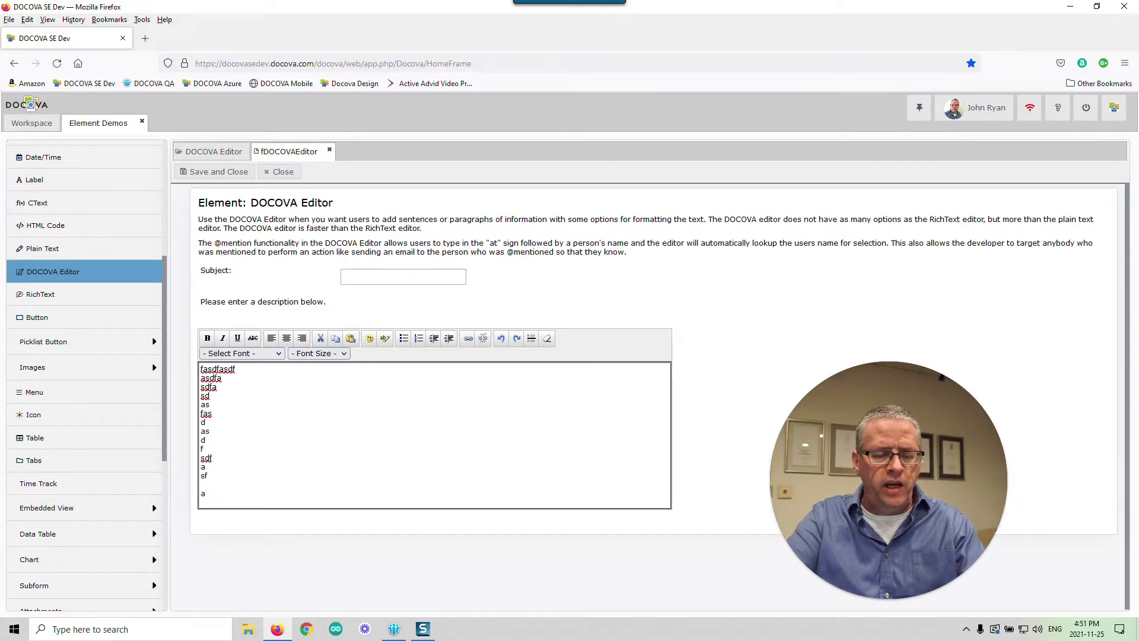
- Bullet the sd line and add asdfa, asdf, asdf and asdf as further bullet items
click(330, 400)
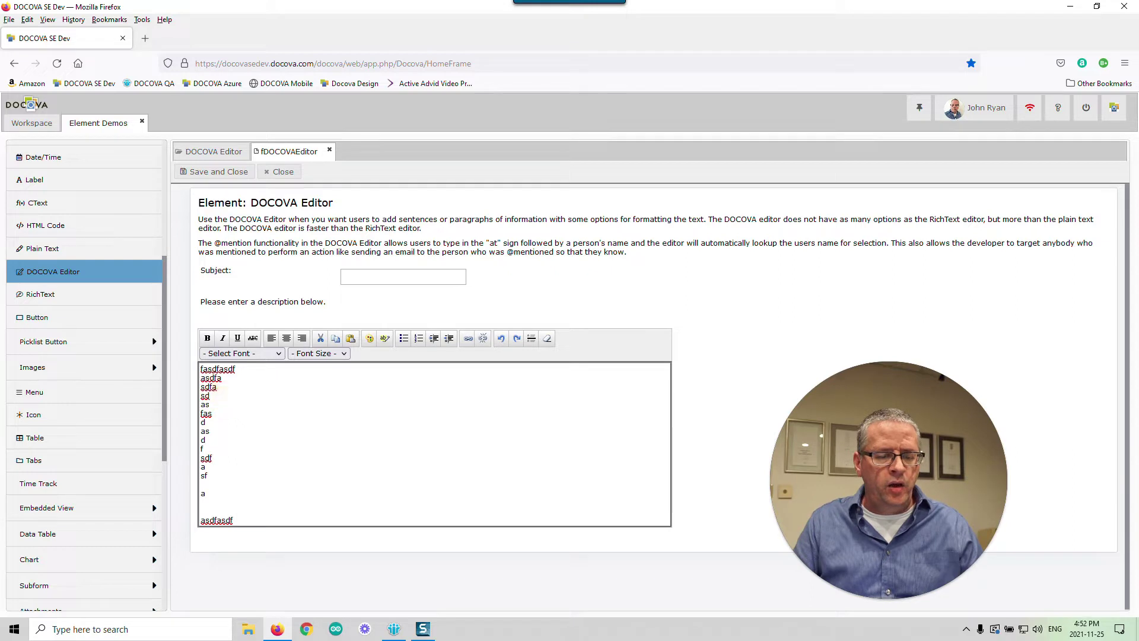
click(403, 337)
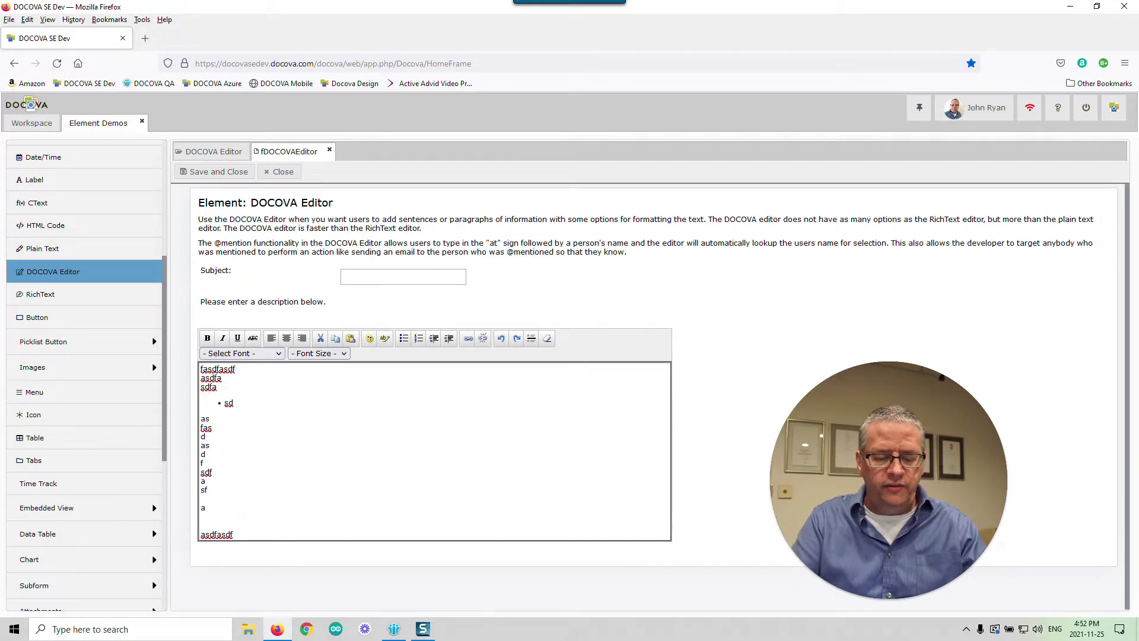
key(Return)
text(asdfa)
key(Return)
text(asdf)
key(Return)
text(asdf)
key(Return)
text(asdf)
key(Return)
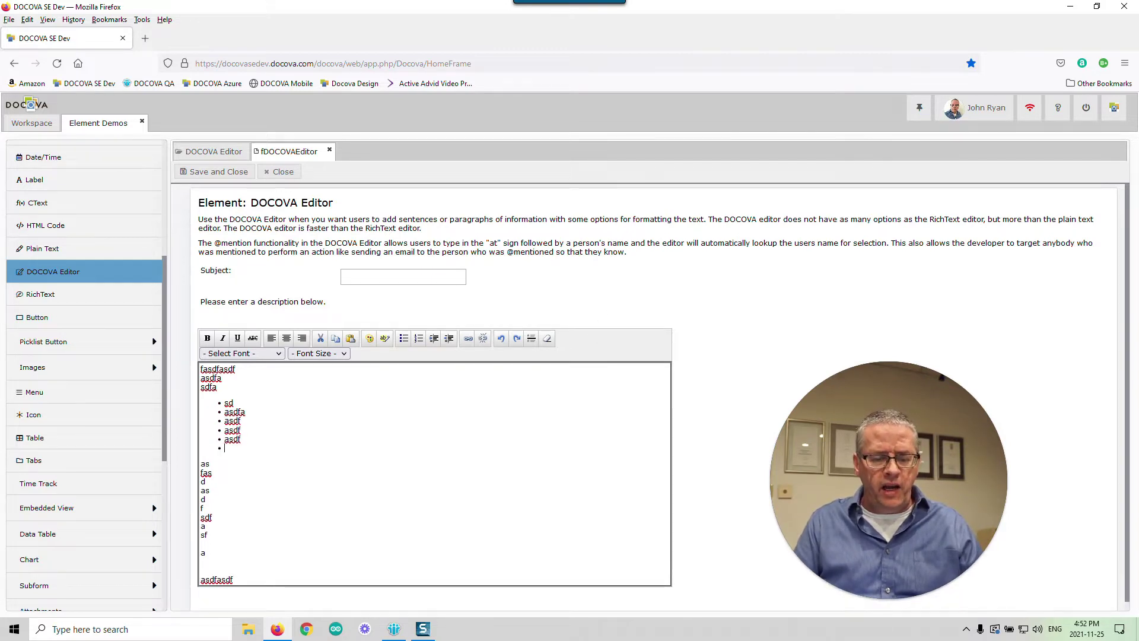
click(424, 628)
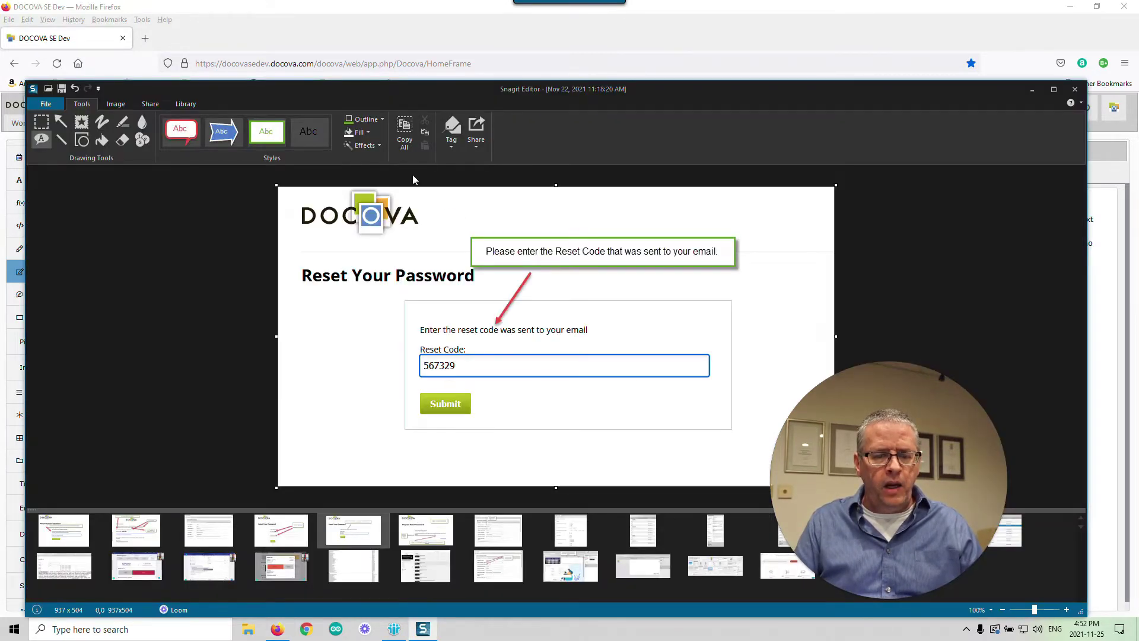
click(1032, 89)
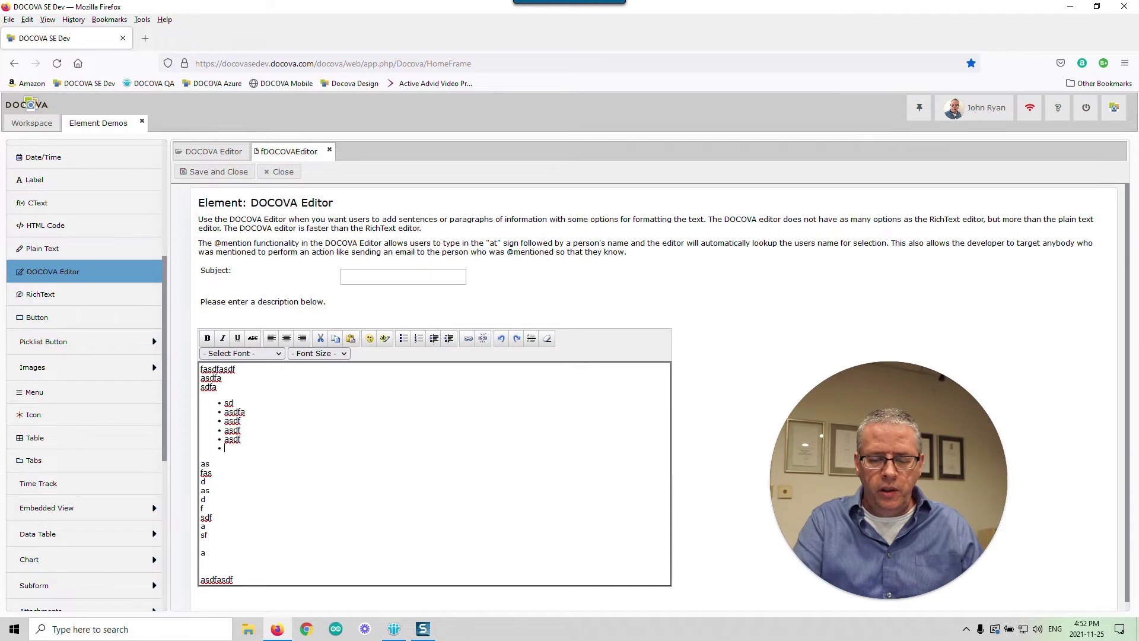
- Paste the Reset Your Password screenshot on a blank line below the bulleted list
key(Return)
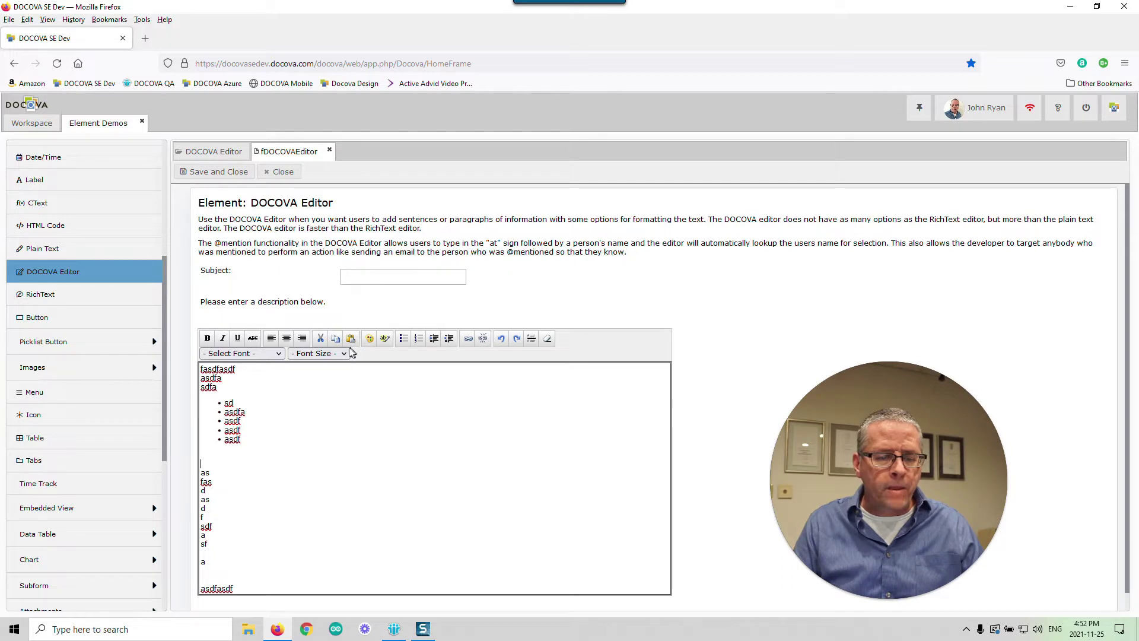
click(213, 460)
key(ctrl+v)
scroll(534, 472, down, 3)
scroll(445, 285, up, 3)
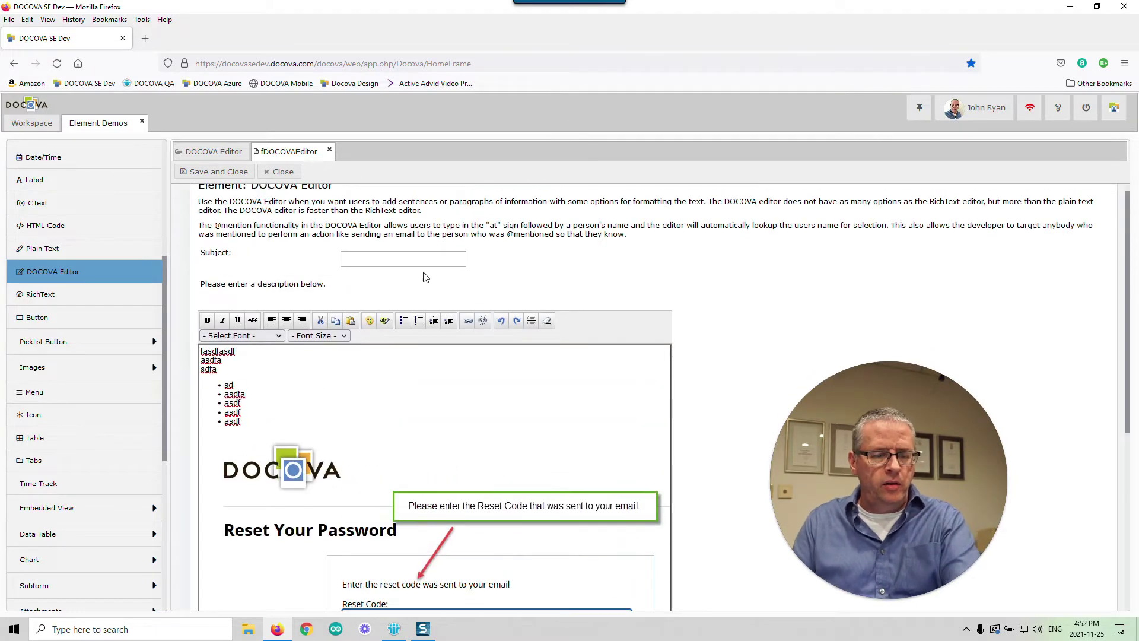
click(381, 276)
- Enter subject ZZZZ, save and close, then reopen the ZZZZ document from the view
text(ZZZZ)
click(217, 172)
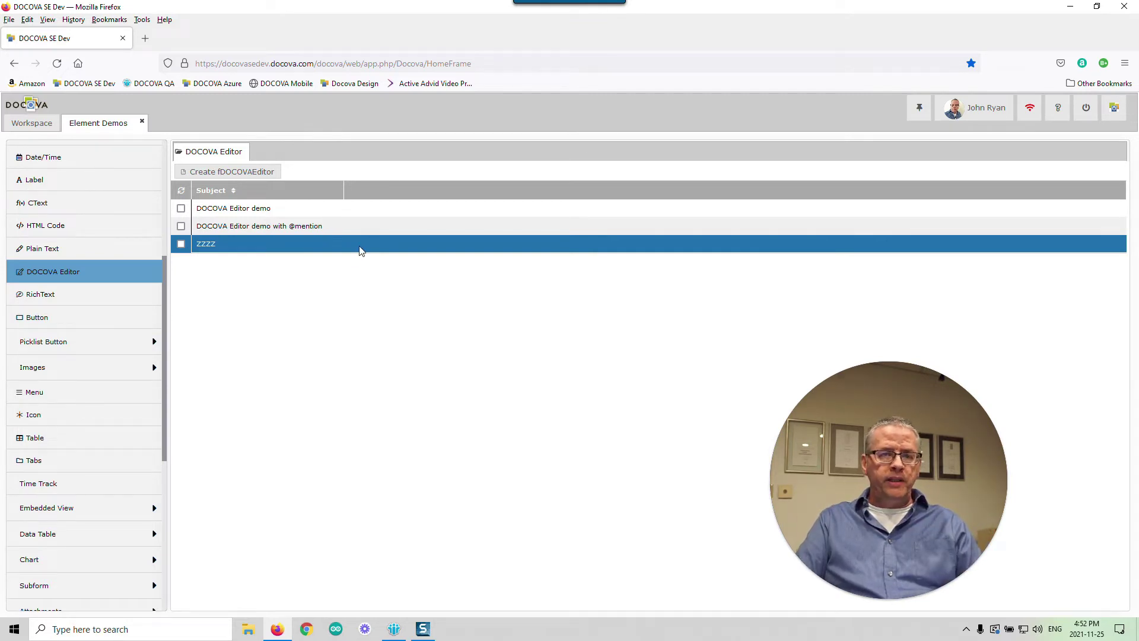
double_click(359, 245)
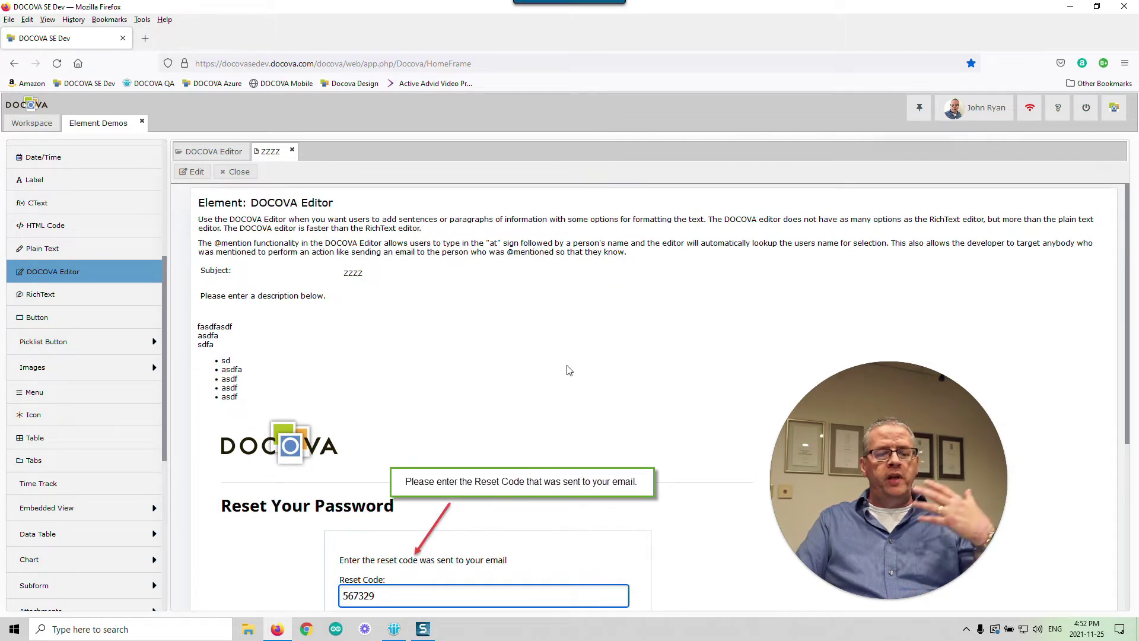
- Scroll through the reopened ZZZZ document to review its bullets and pasted screenshot
scroll(575, 381, down, 2)
scroll(634, 394, down, 3)
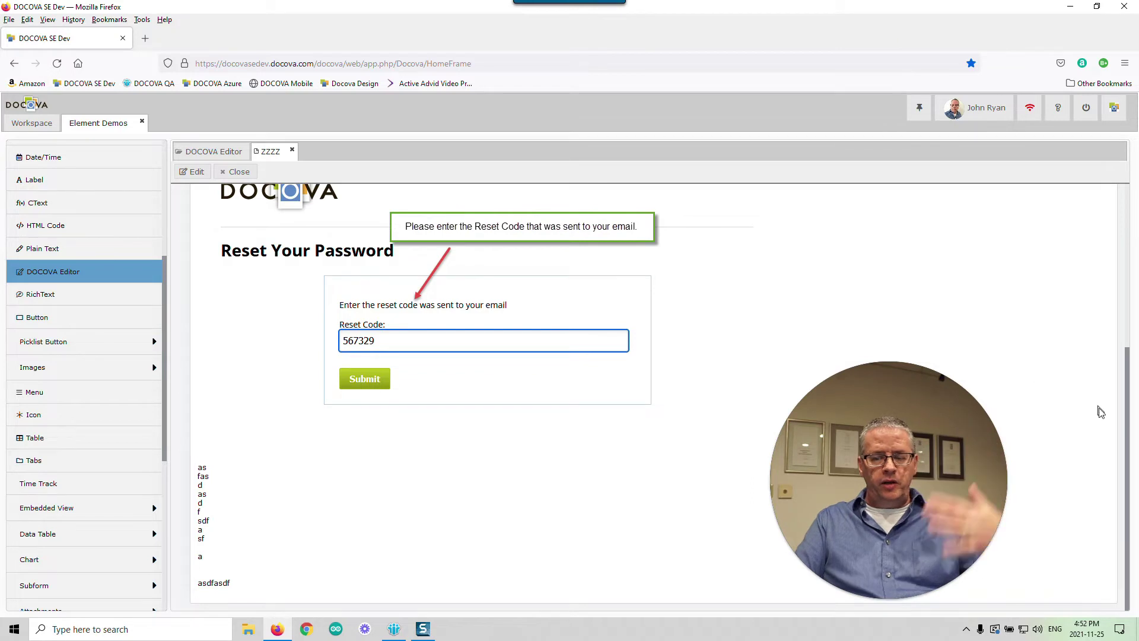
drag(1125, 410, 1126, 286)
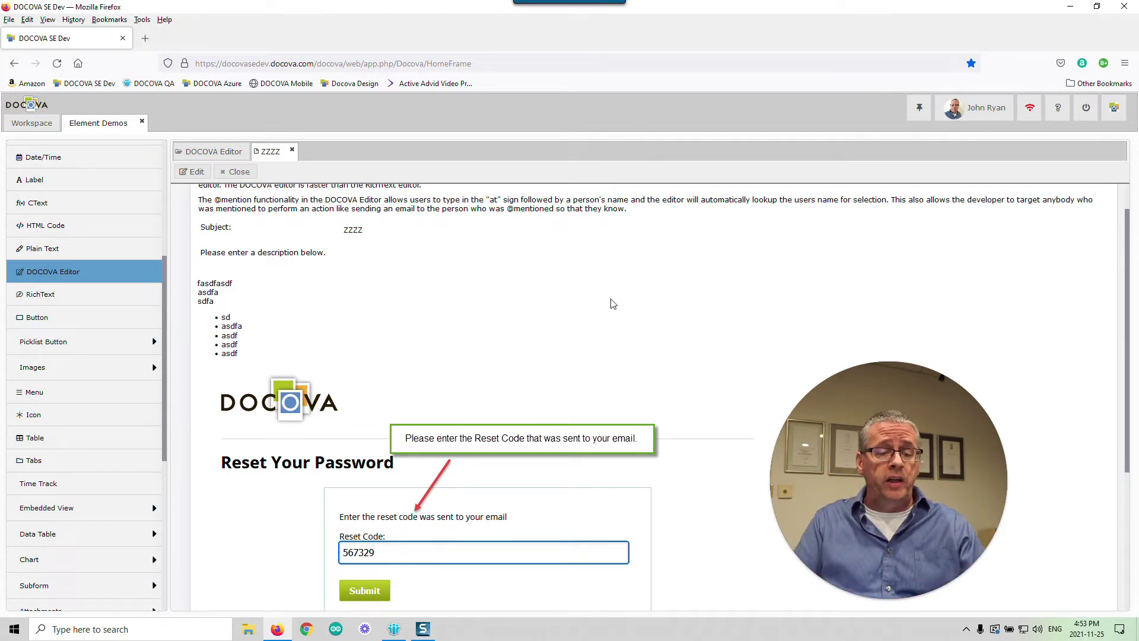
scroll(616, 306, down, 1)
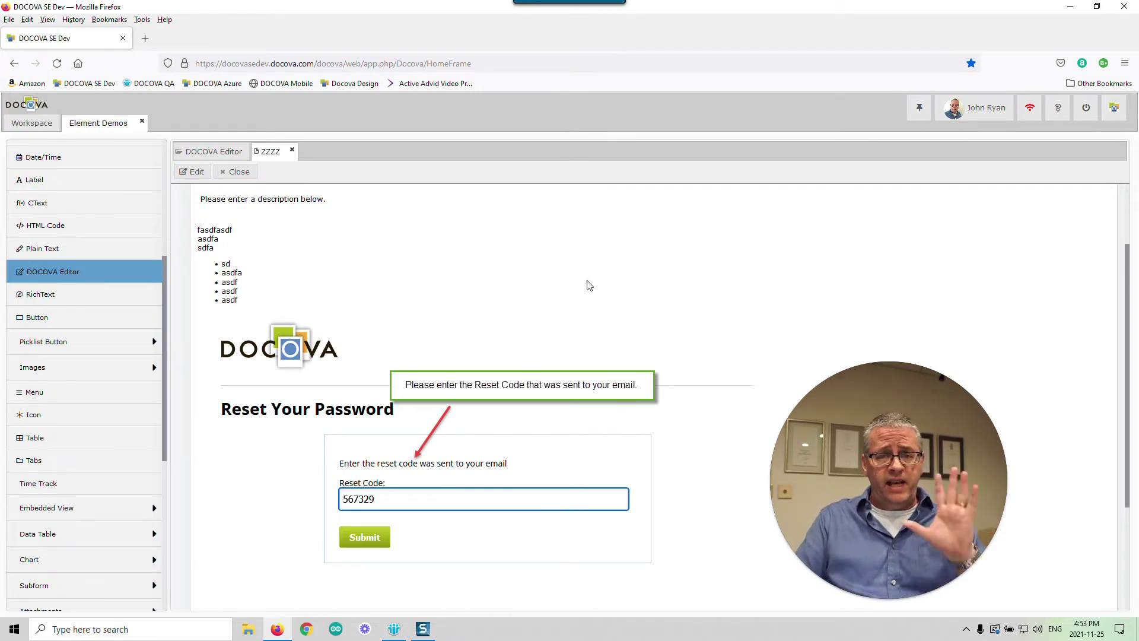
scroll(566, 264, down, 2)
scroll(687, 278, up, 3)
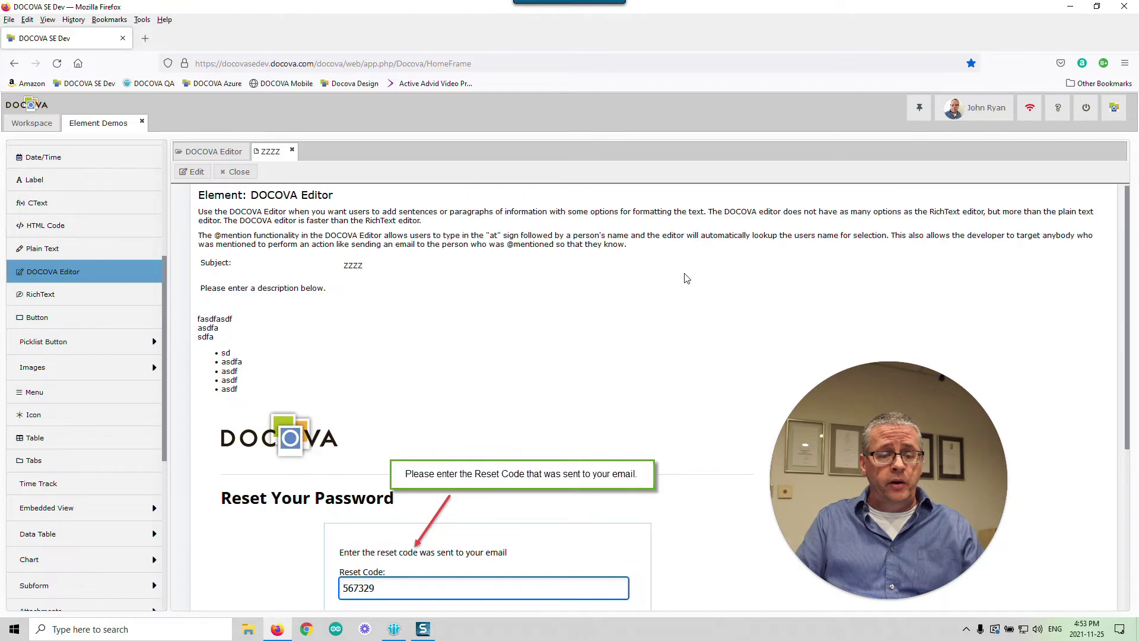
- Close ZZZZ and create a new fRichText document from the RichText view
click(249, 174)
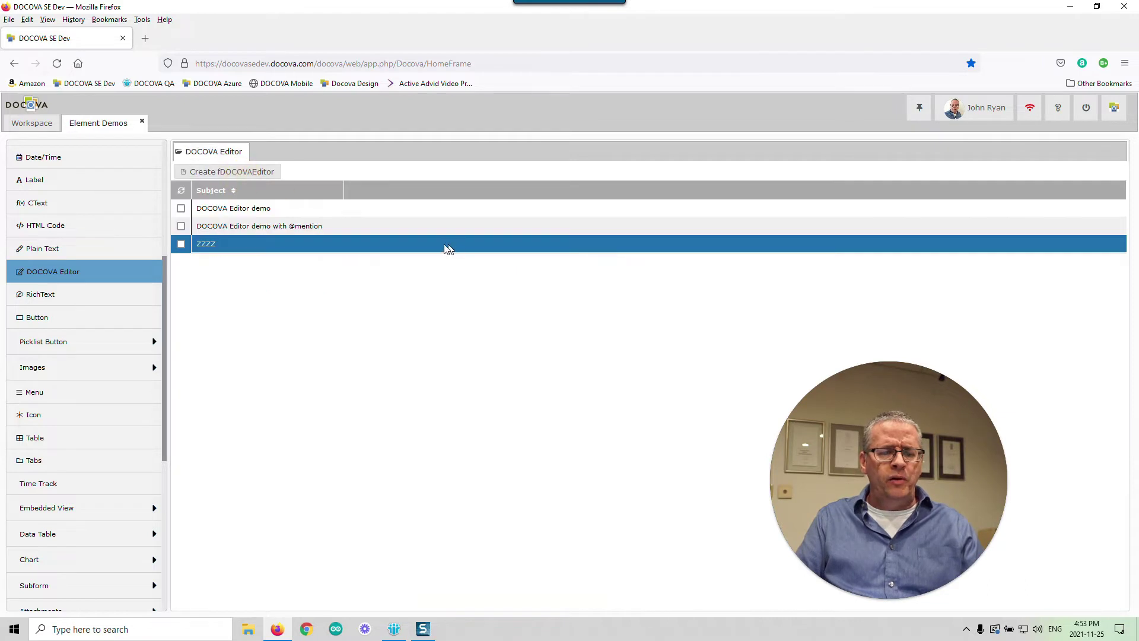
click(89, 301)
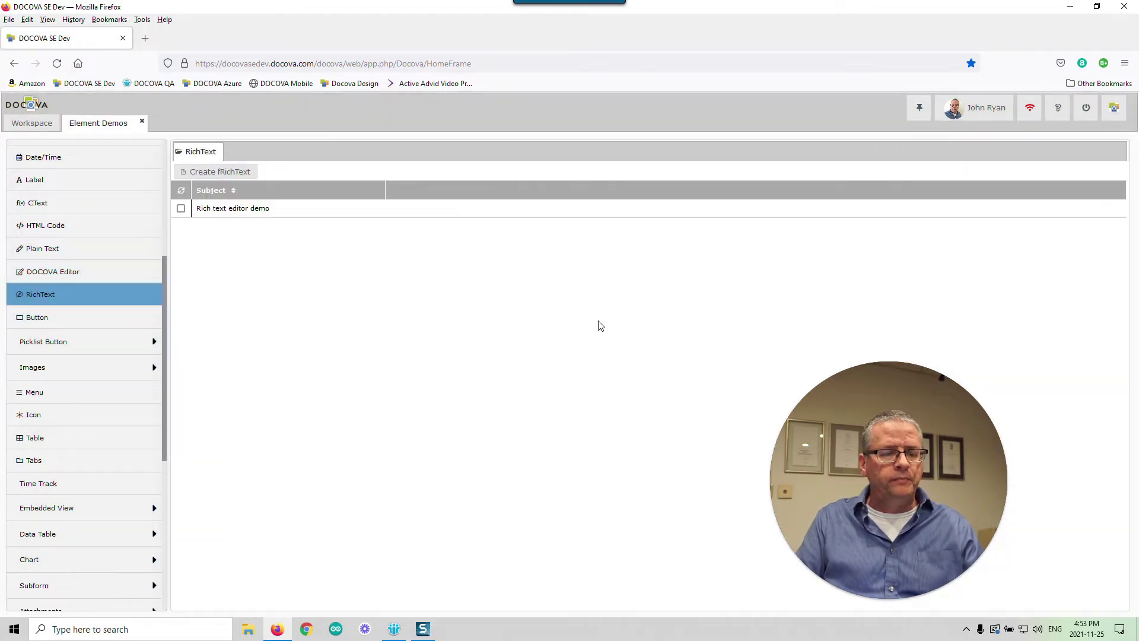
click(230, 172)
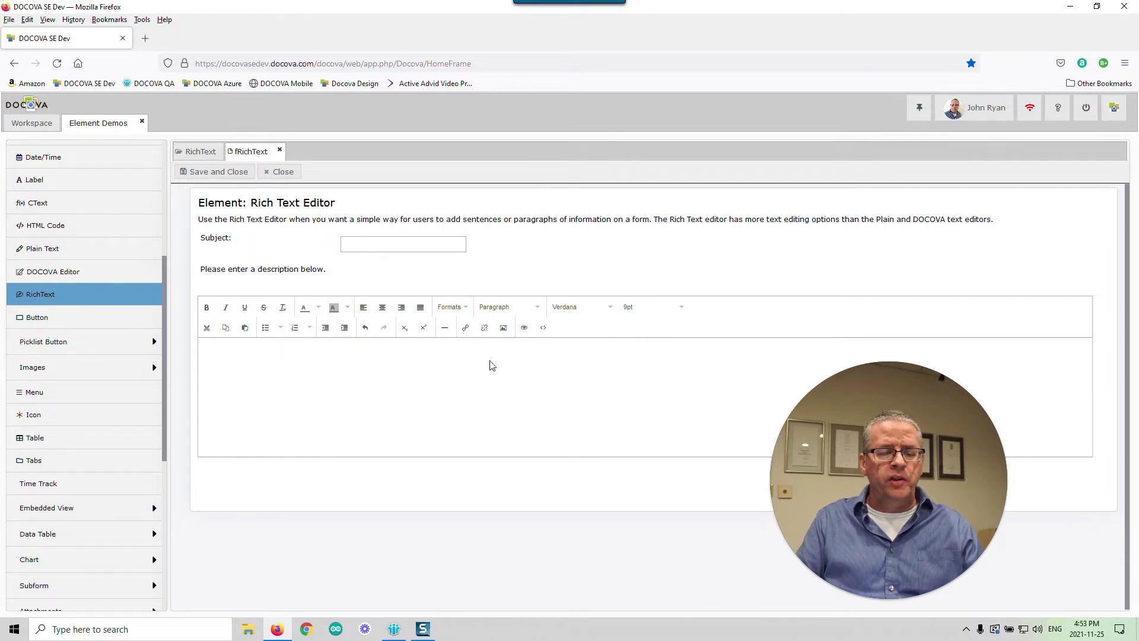
- Type sample lines 'asdASD asd AS as dAS', 'D' and 'asdas' into the description, then place the caret after the AS line
text(asdASD)
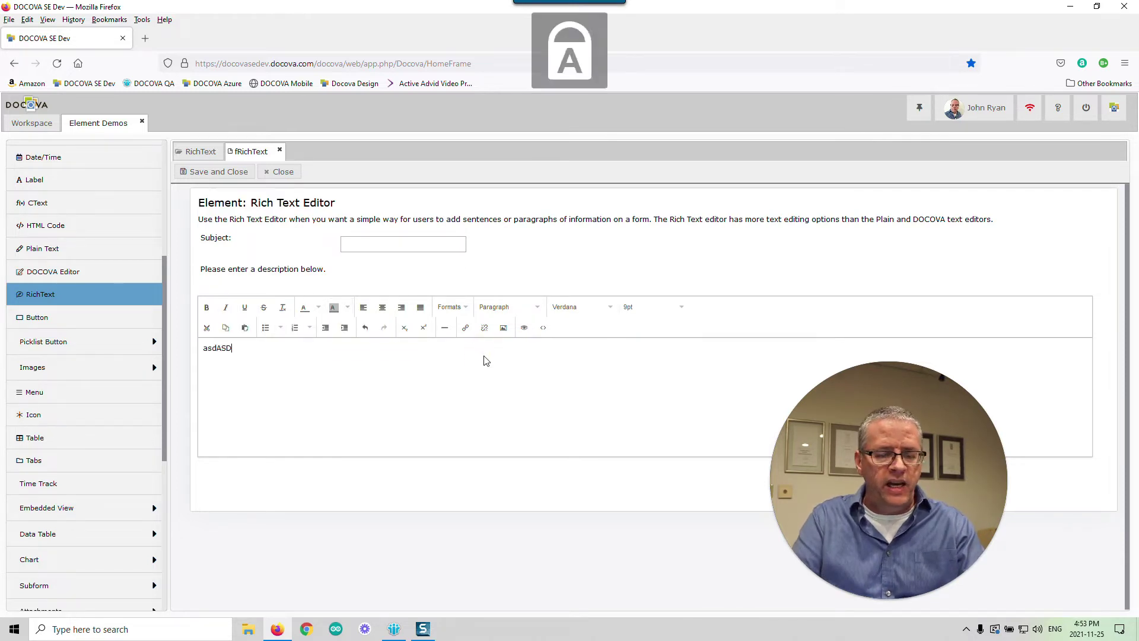
text( asd AS as dAS)
key(Return)
text(D)
key(Return)
text(a)
key(Return)
text(sdas)
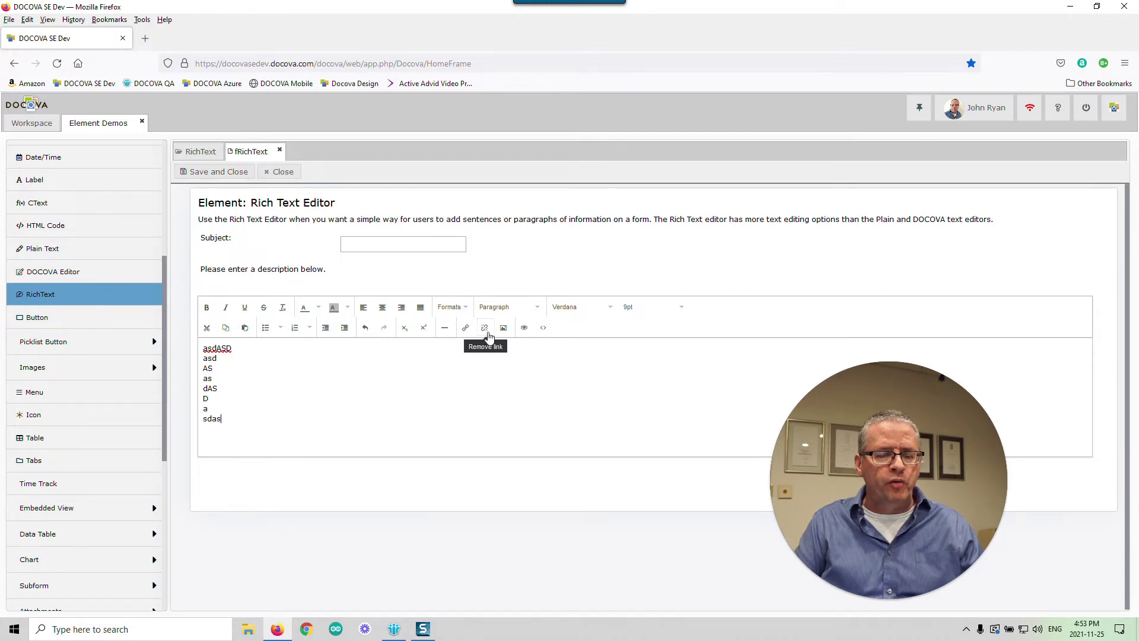
click(322, 367)
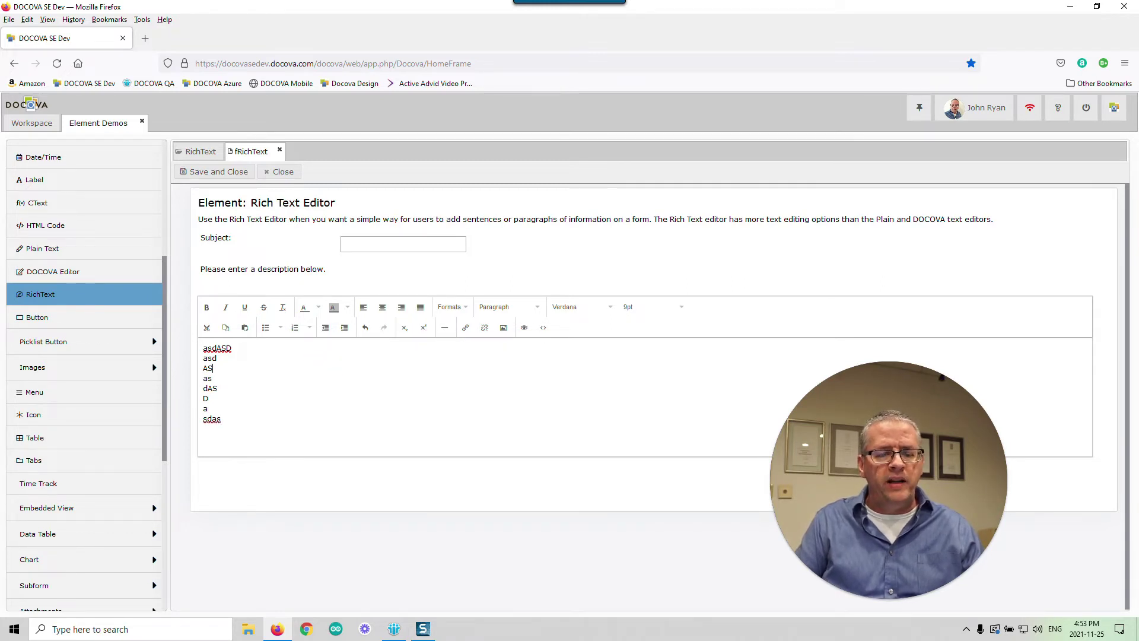
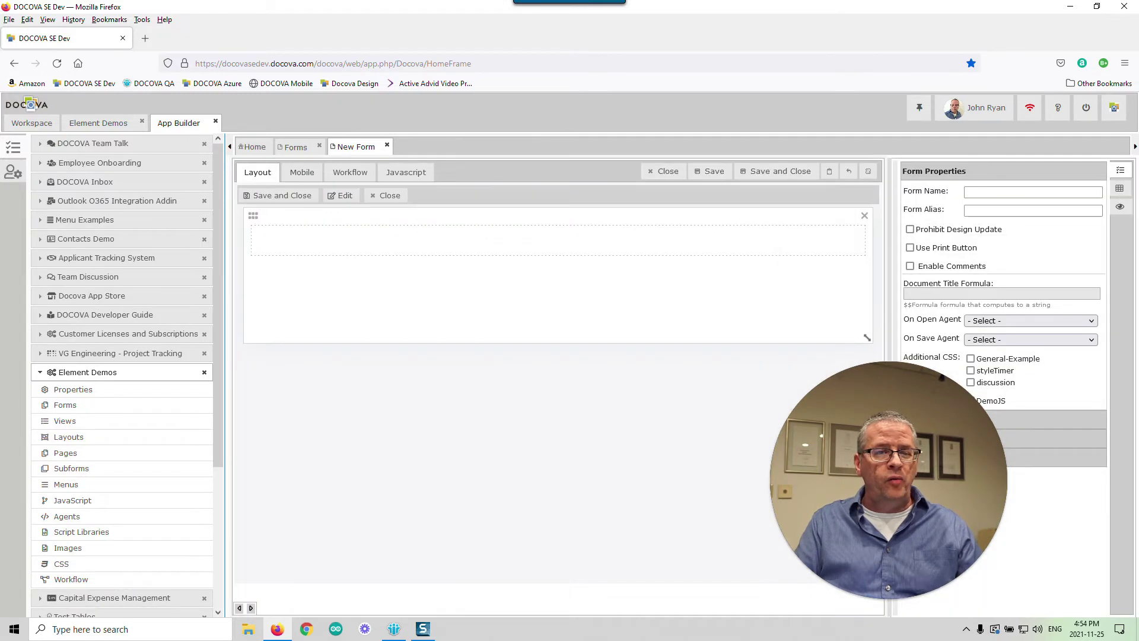
- Type the placeholder line 'fsdfsdfa' in the empty form section and start a new line
click(450, 237)
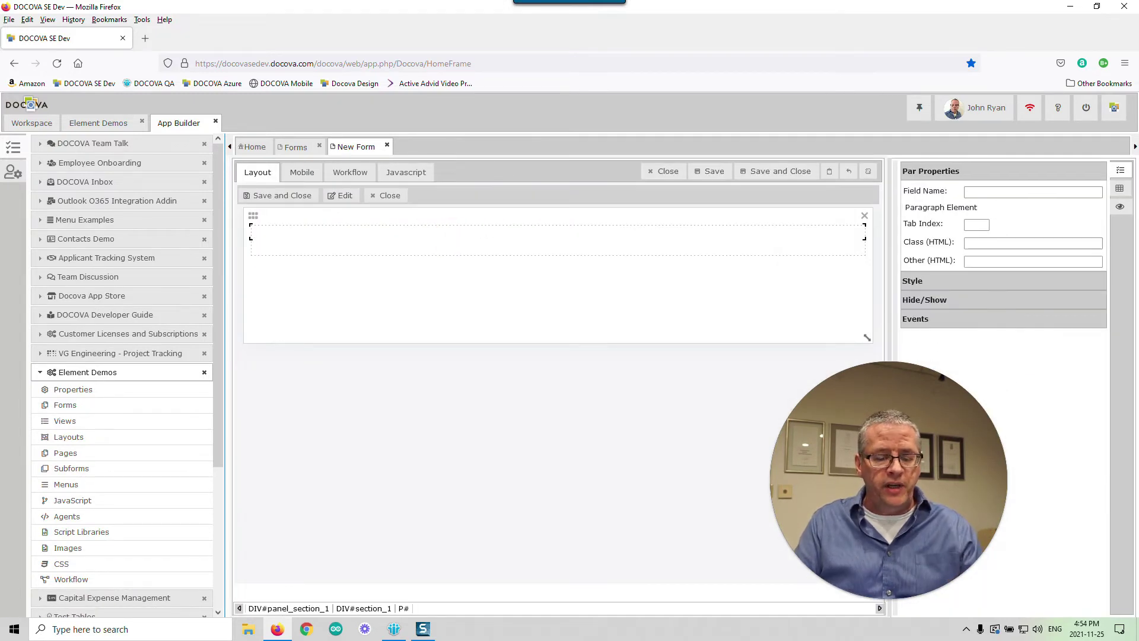
text(fsdfsdfa)
key(Return)
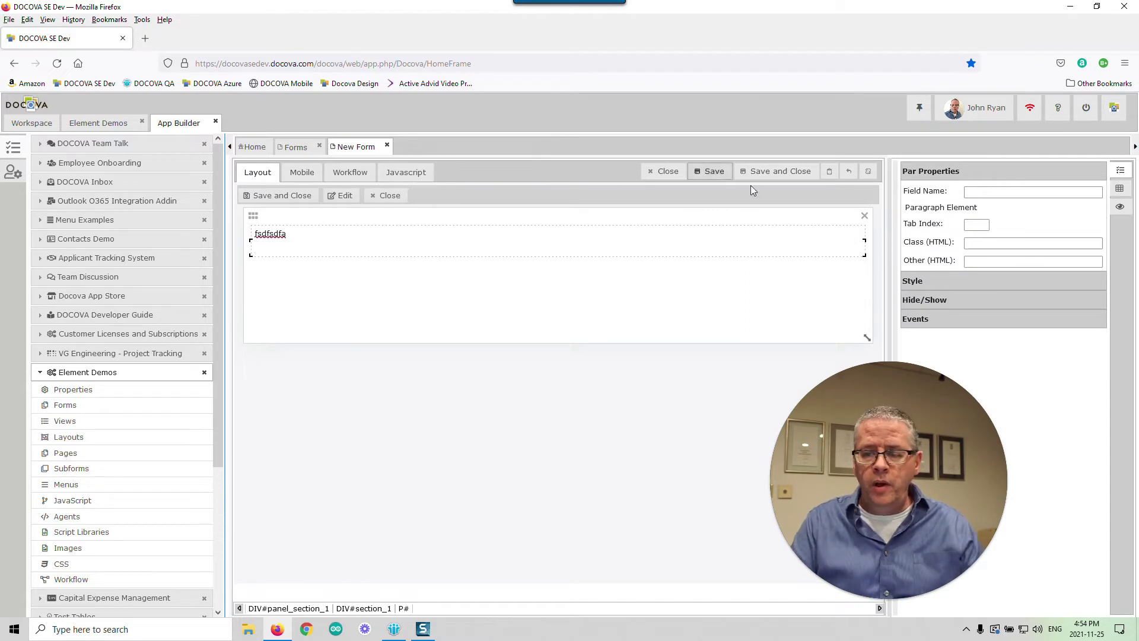
- Add a Plain Text area, text_area_1 (600 by 100 px), below the placeholder paragraph
click(1121, 188)
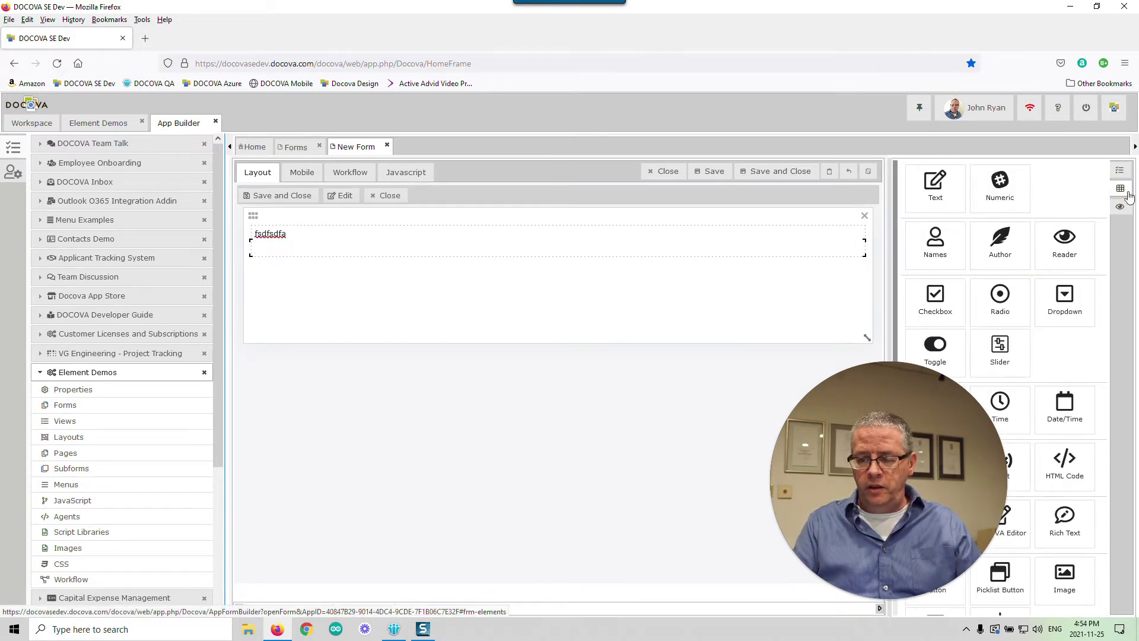
drag(945, 396, 389, 407)
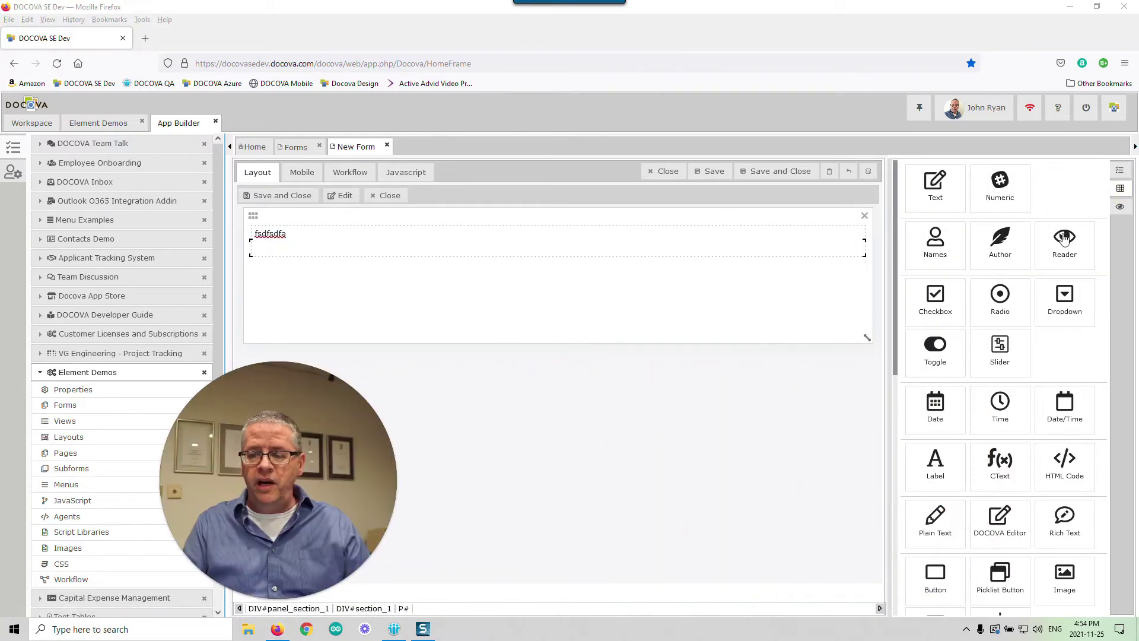
scroll(948, 385, down, 2)
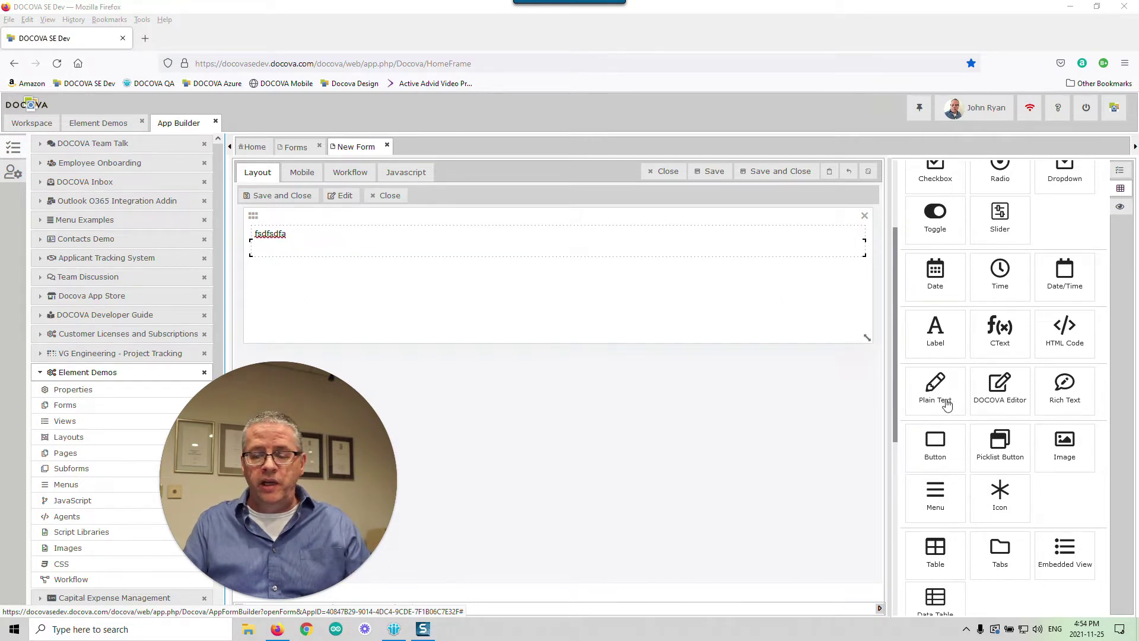
drag(938, 407, 308, 253)
click(520, 286)
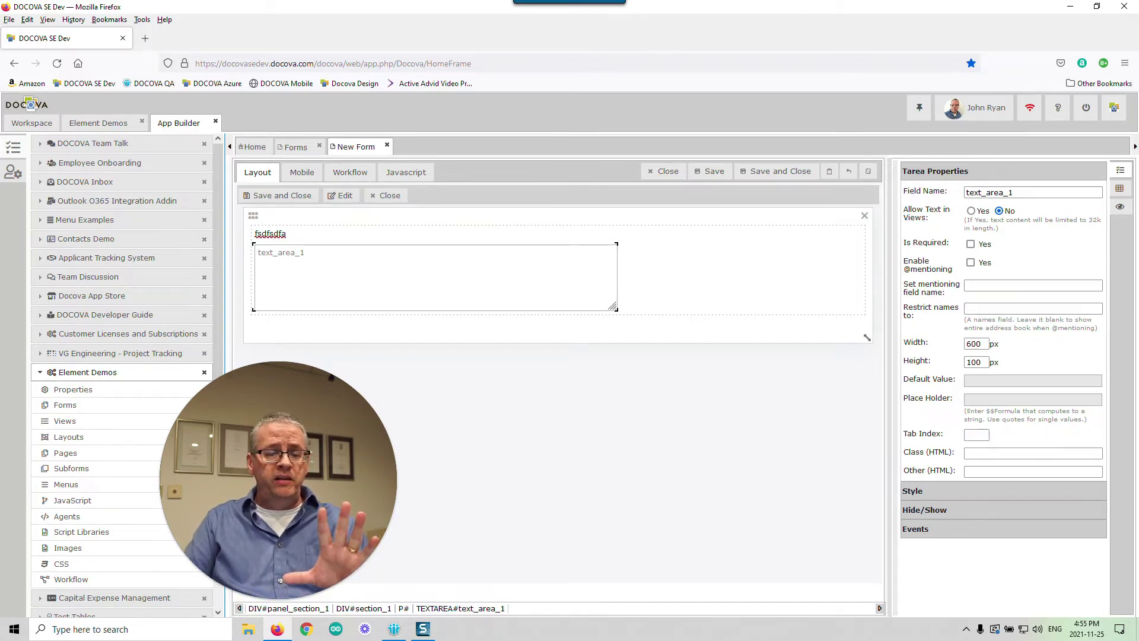
- Replace the placeholder text with the label 'Comment:' above the text area
click(287, 234)
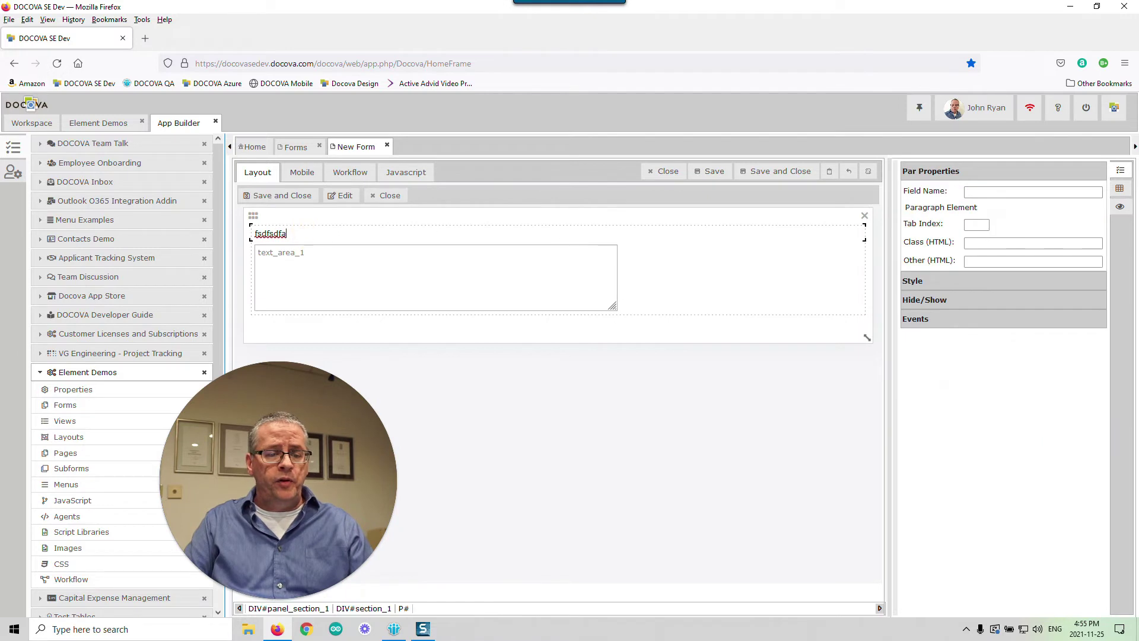
drag(287, 234, 255, 232)
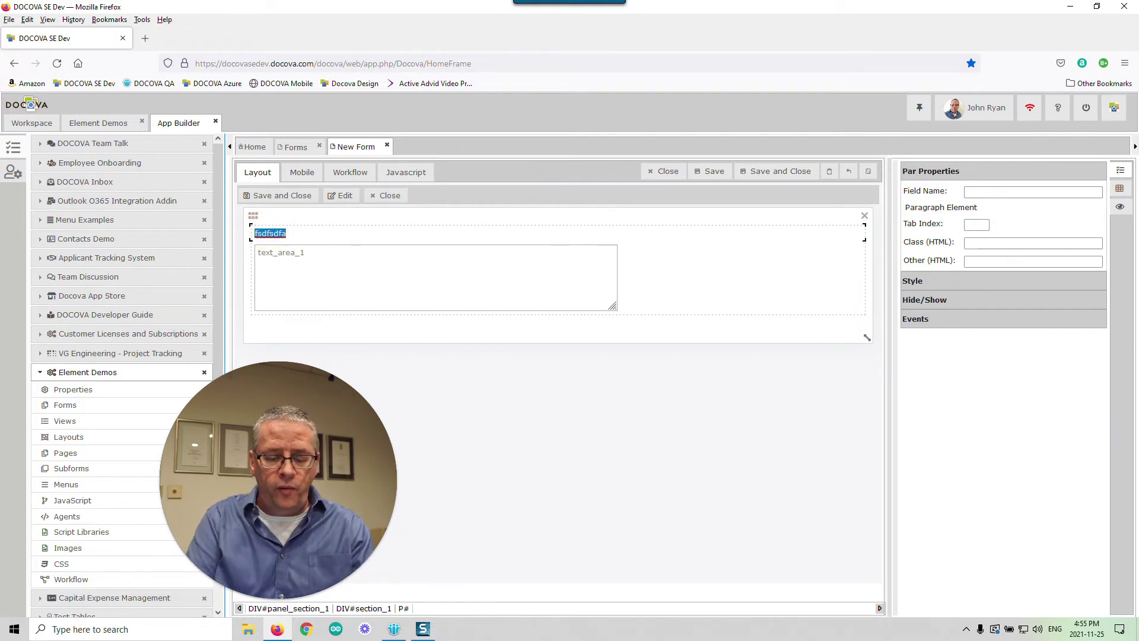
text(Comment:)
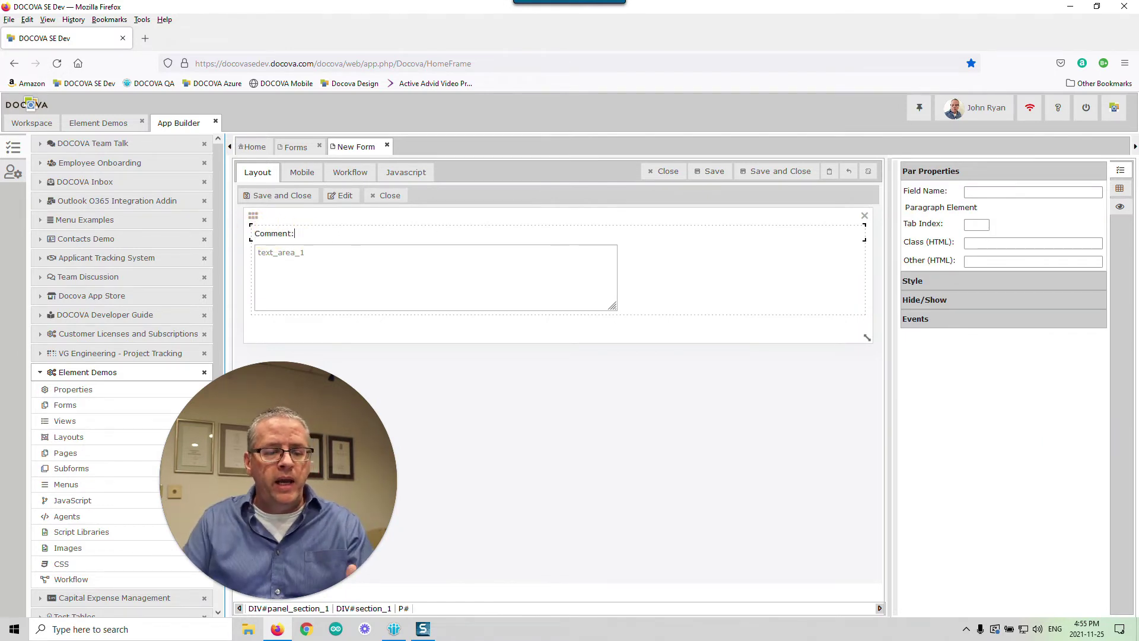
click(356, 247)
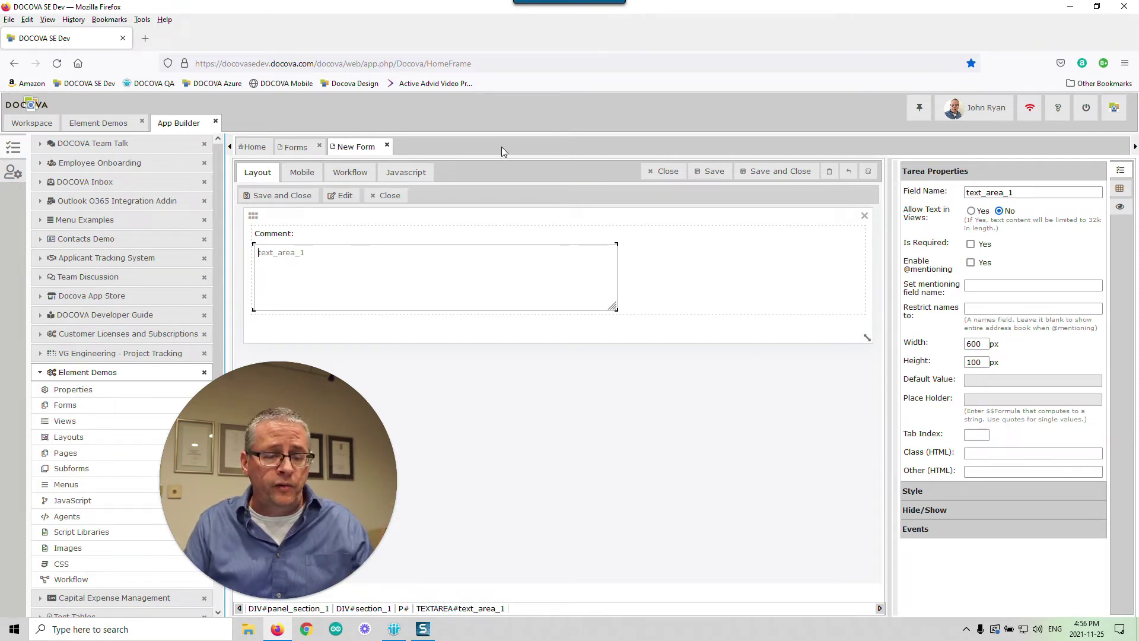
- Add a 'Description:' label on a new line below the text area
click(628, 301)
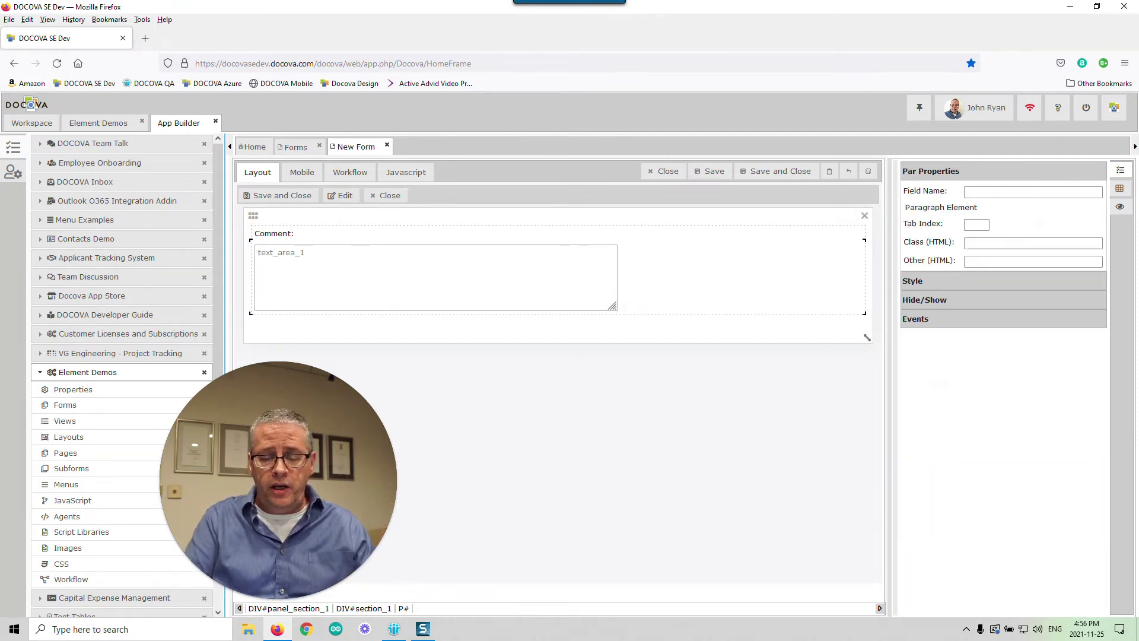
key(Return)
text(Descrioption)
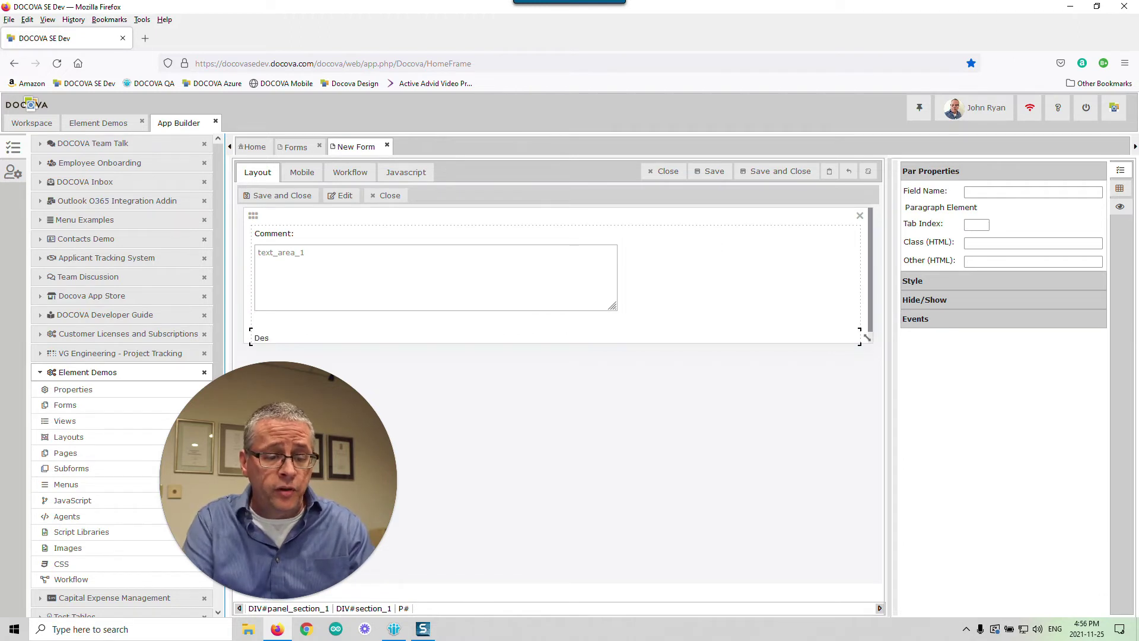
key(BackSpace)
key(BackSpace)
key(BackSpace)
key(BackSpace)
key(BackSpace)
key(BackSpace)
text(ption:)
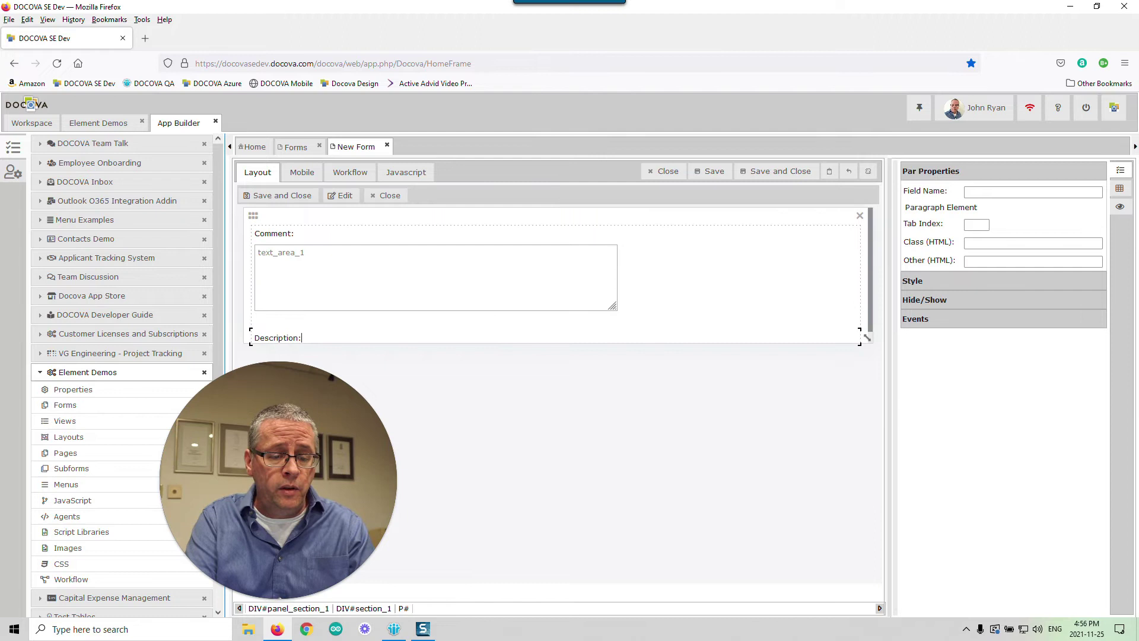
- Stretch the form panel taller
scroll(868, 337, down, 1)
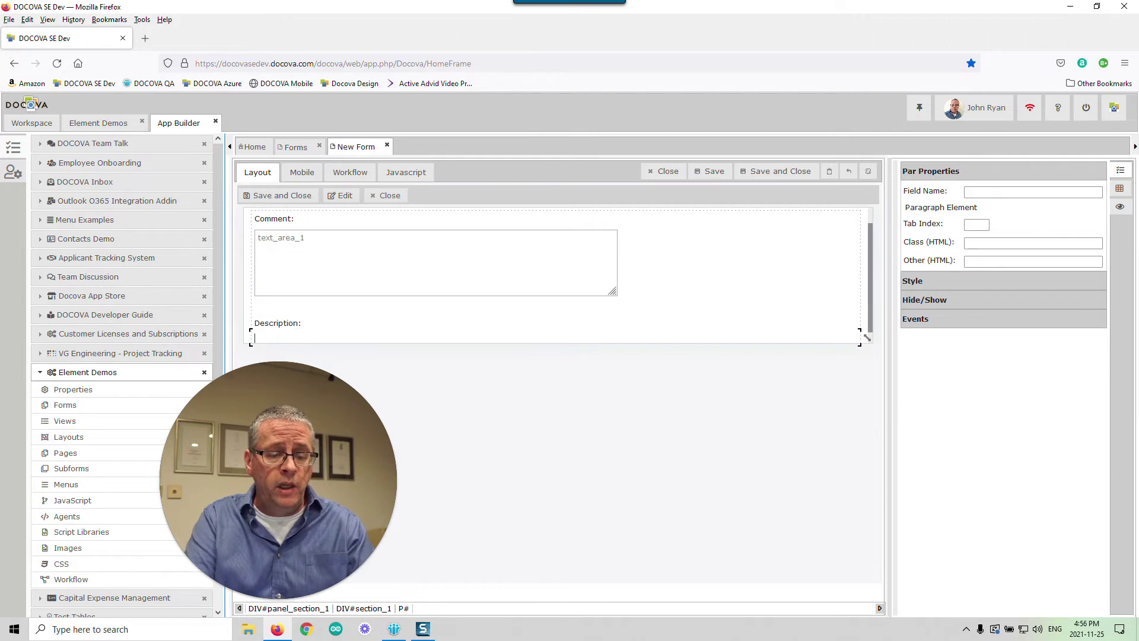
drag(867, 337, 865, 563)
drag(368, 421, 237, 418)
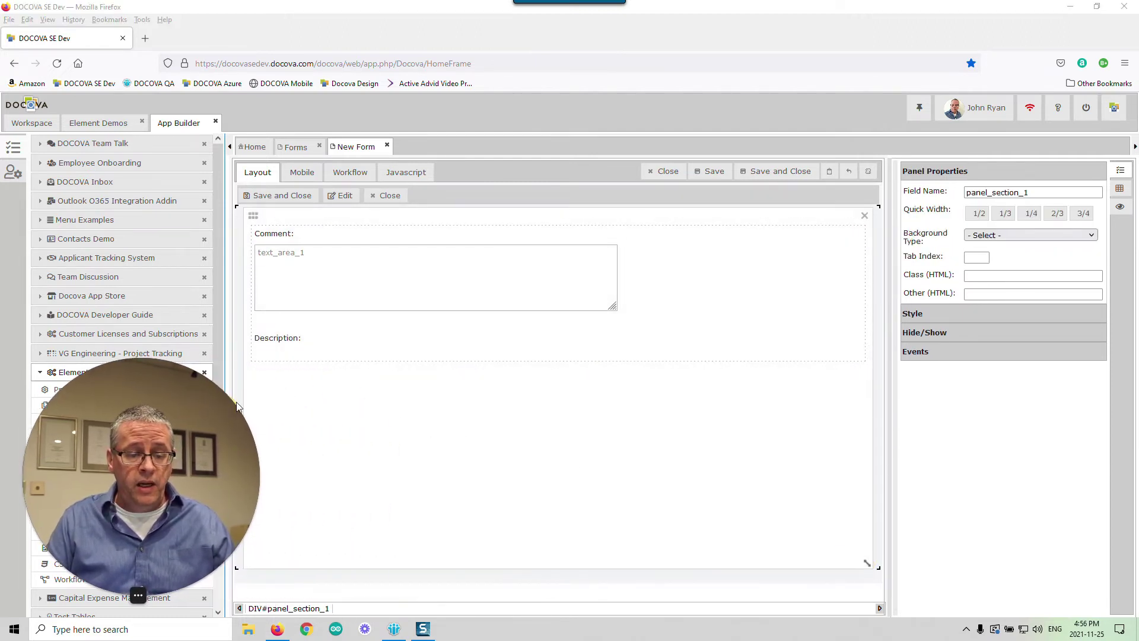
- Drop a DOCOVA Editor field, text_area_2 (600 by 100 px), under the 'Description:' label
click(1123, 196)
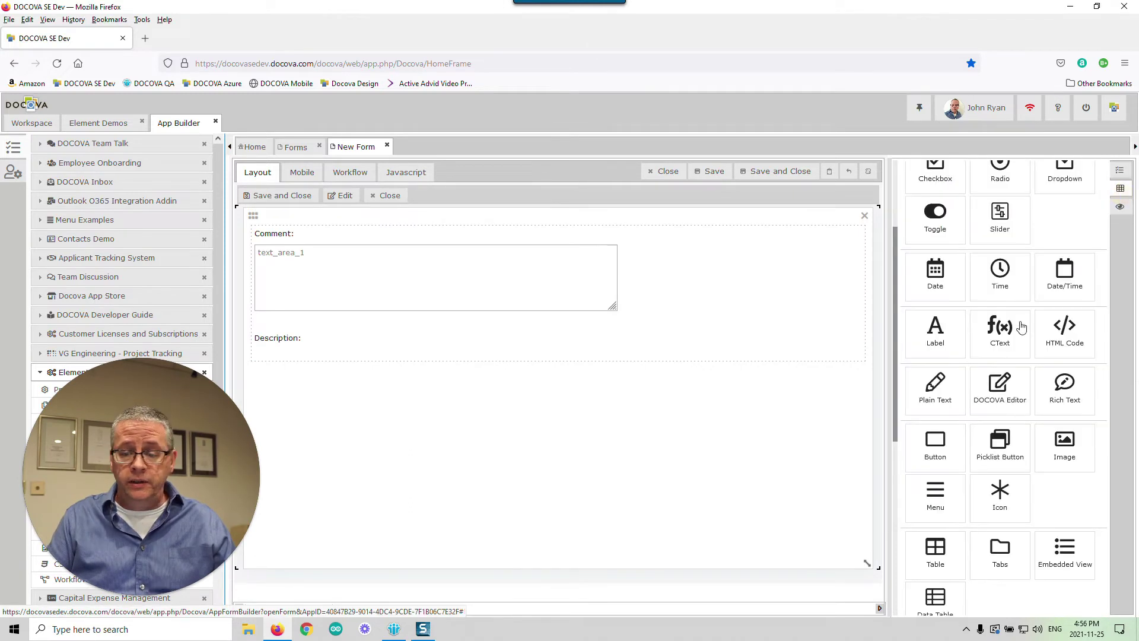
drag(1000, 386, 389, 346)
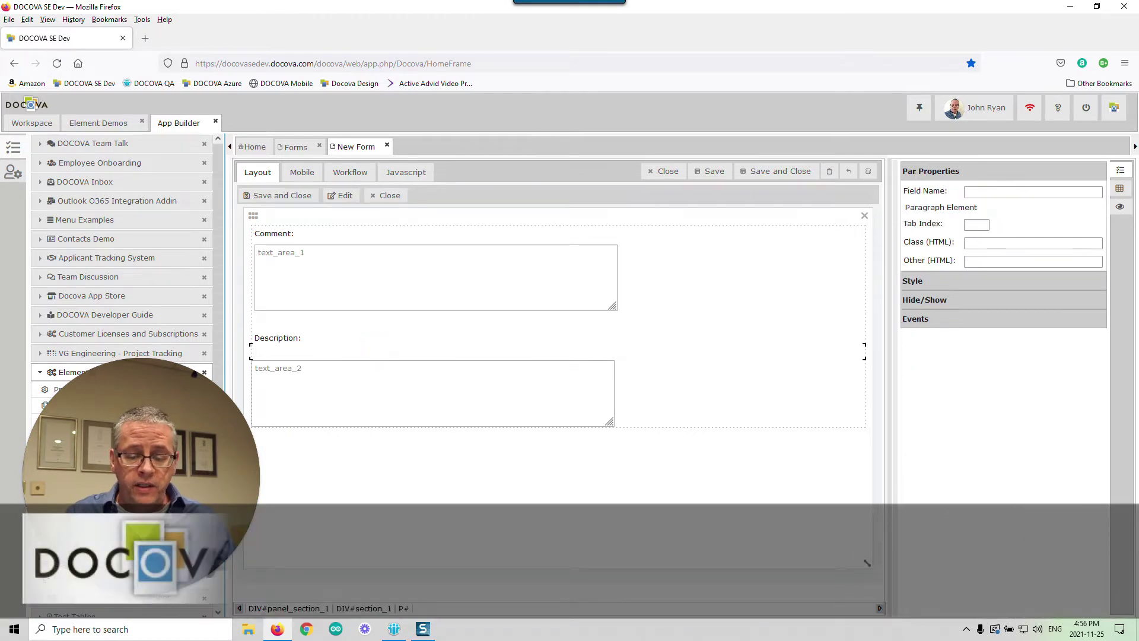
click(371, 356)
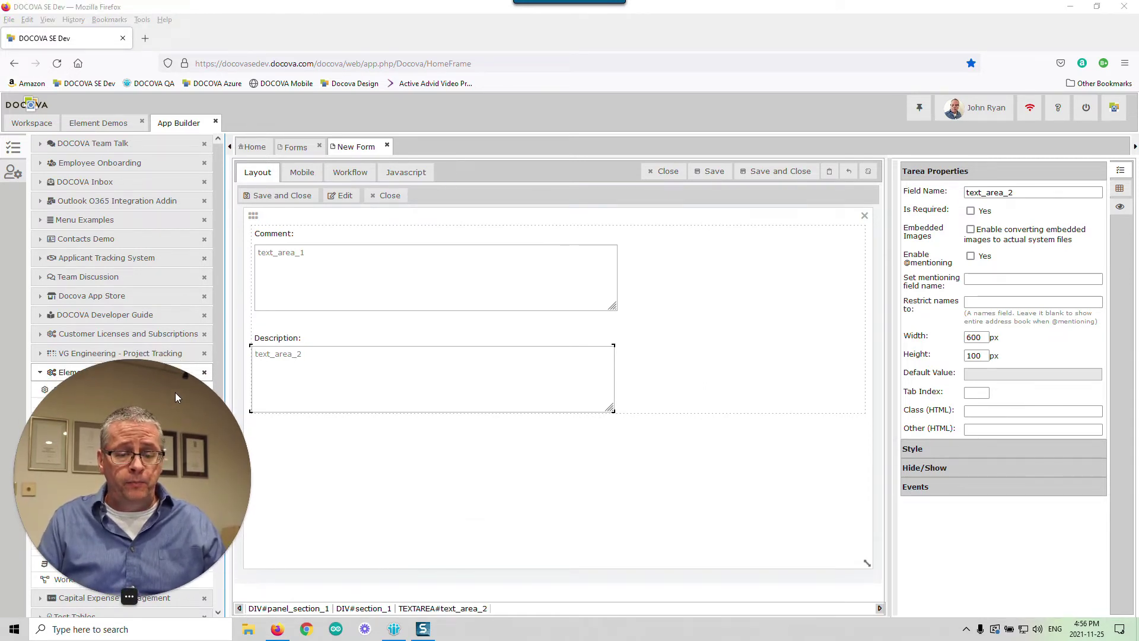
click(346, 378)
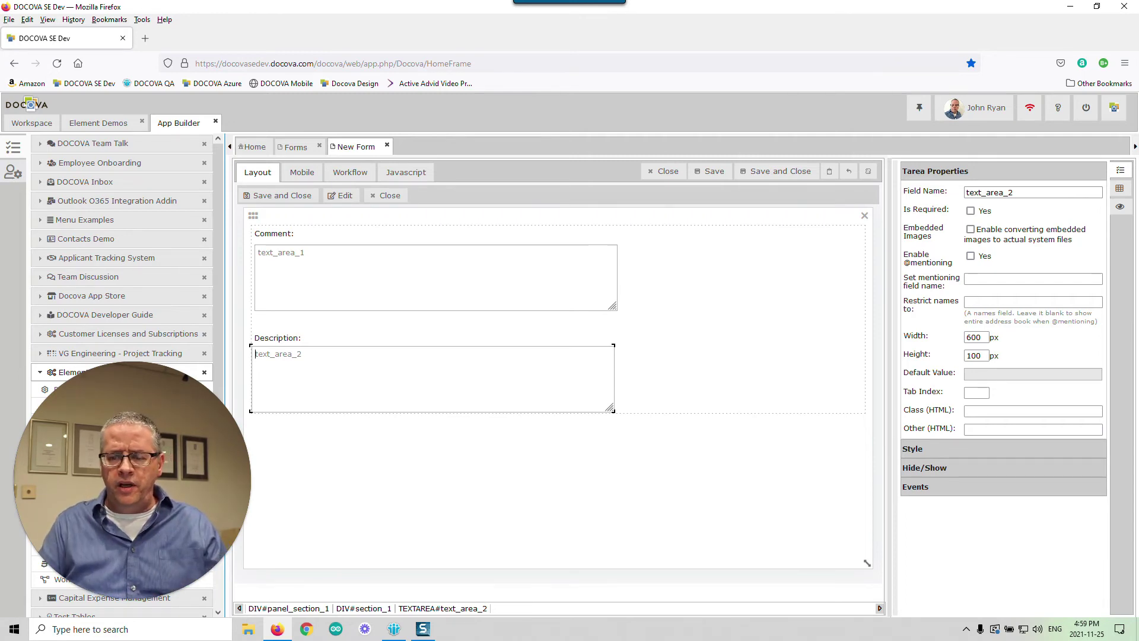
- Select the form panel's section and drop a Rich Text field onto the form
click(509, 437)
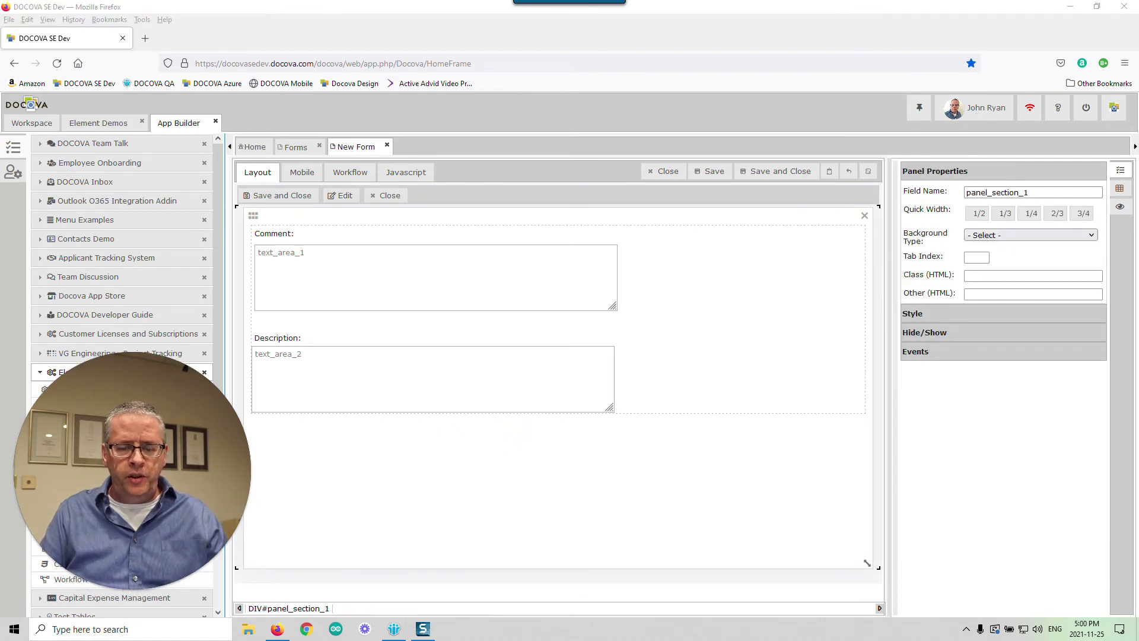
click(647, 411)
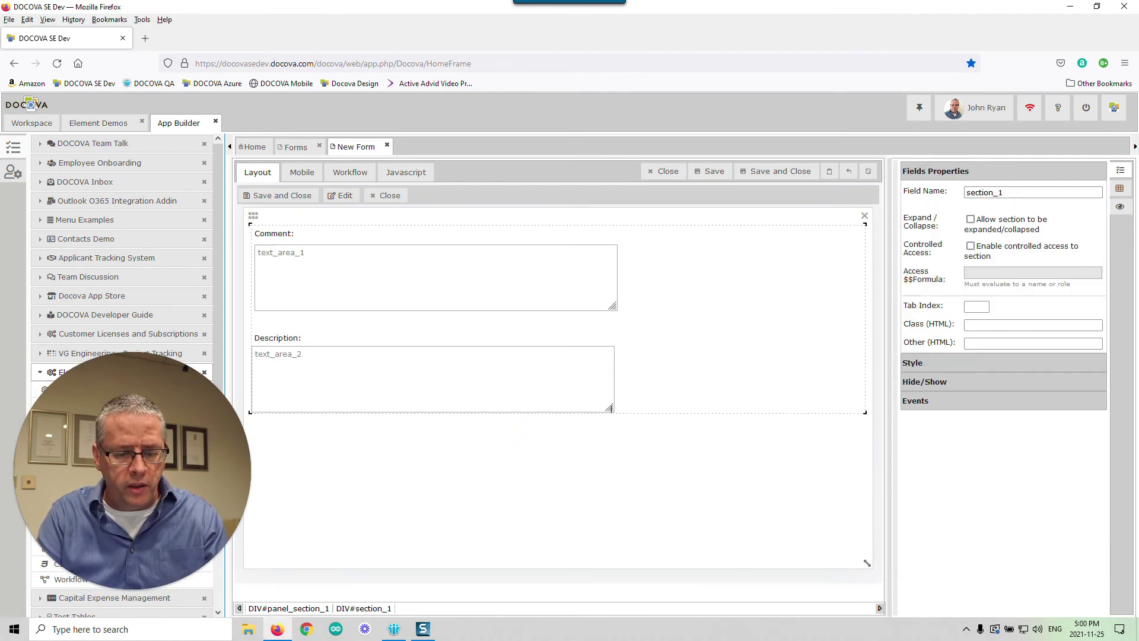
click(636, 422)
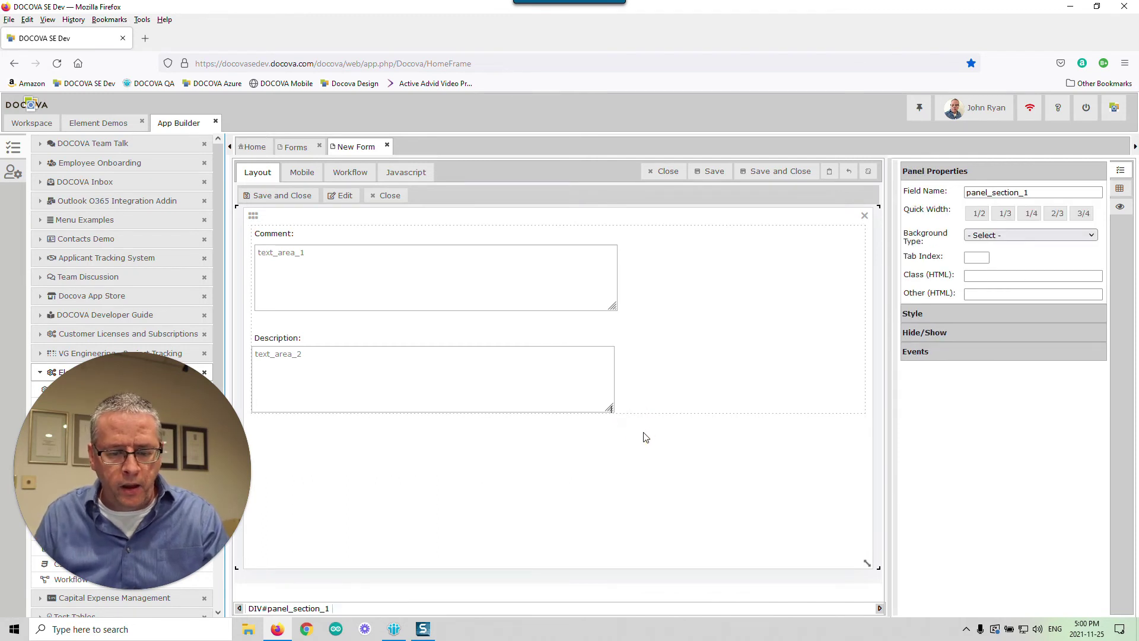
click(569, 454)
click(629, 419)
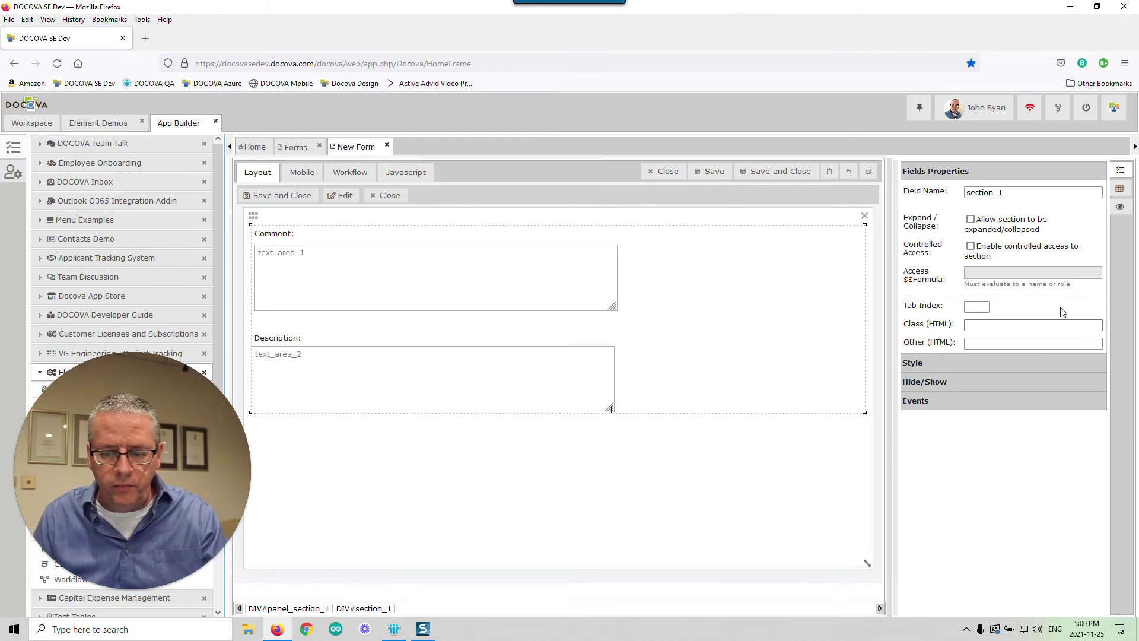
click(1120, 188)
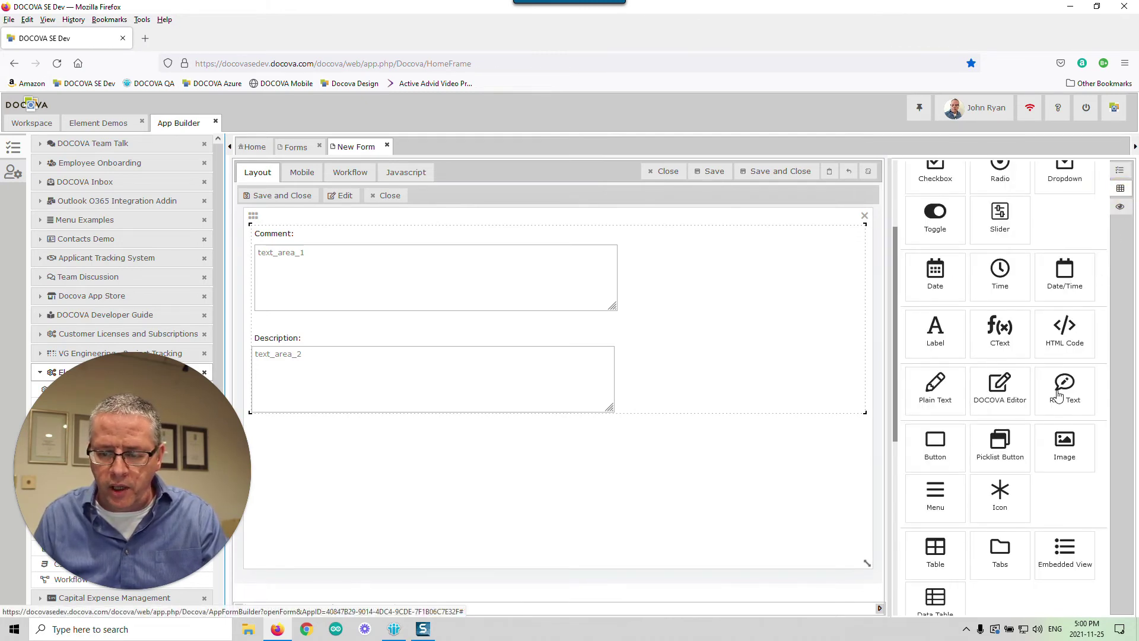
drag(1063, 386, 766, 400)
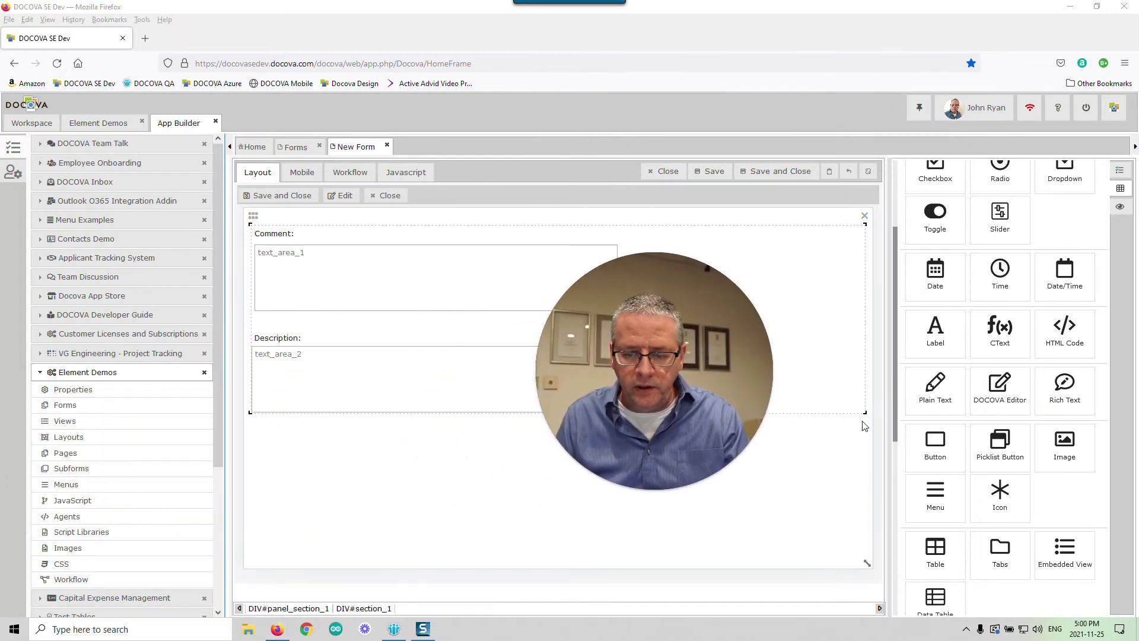
click(837, 432)
- Place a Rich Text area, text_area_3, in the empty paragraph between Comment and Description
click(389, 319)
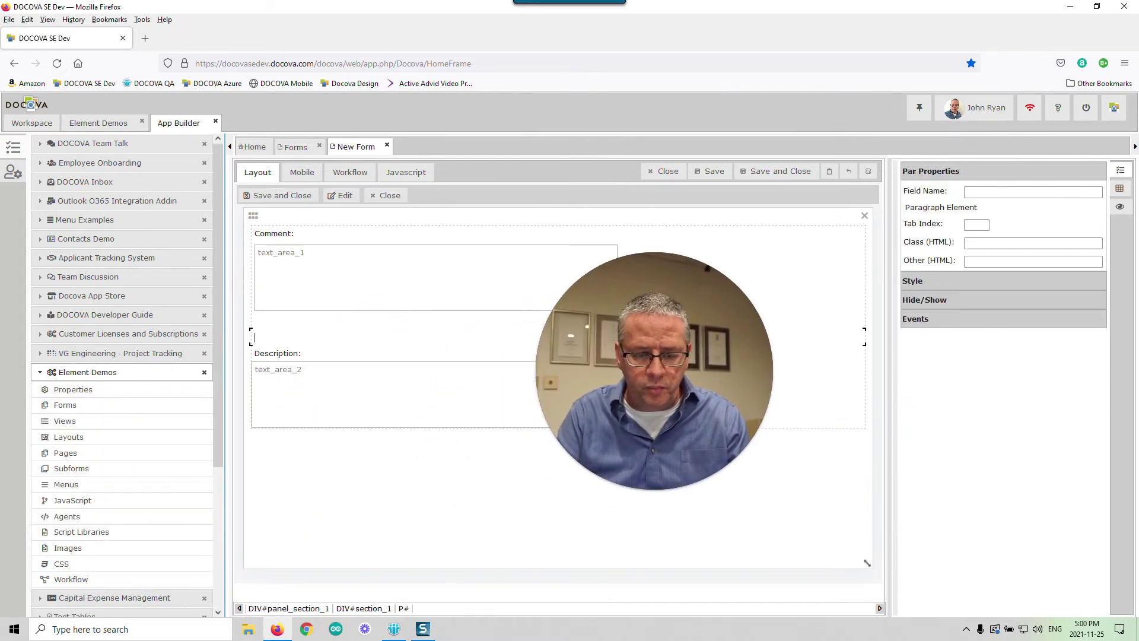
click(292, 336)
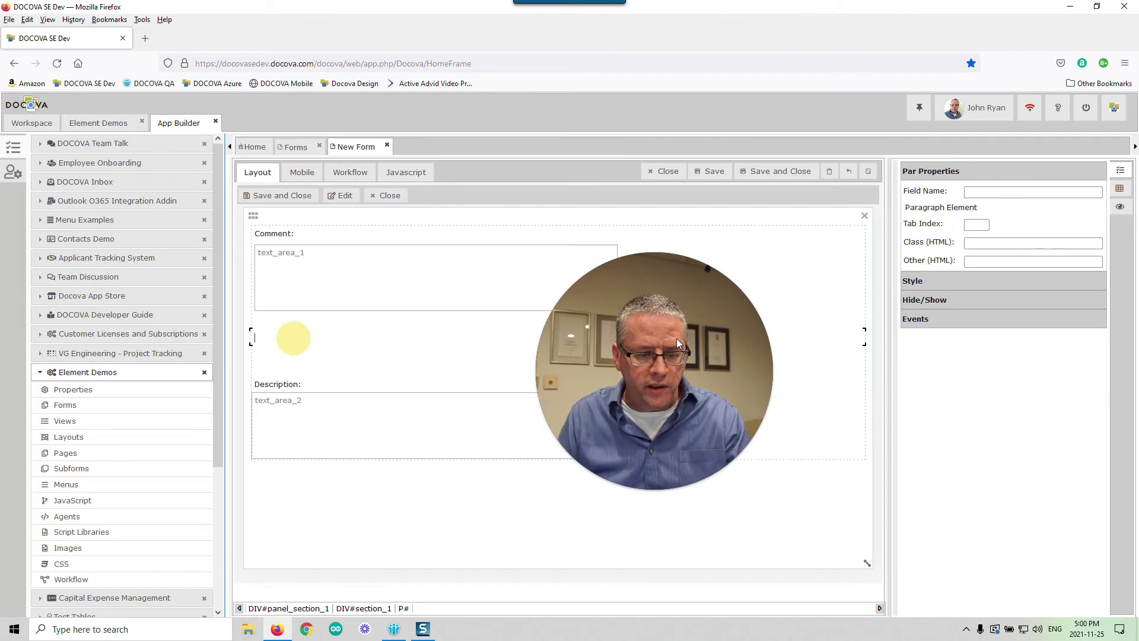
click(1120, 188)
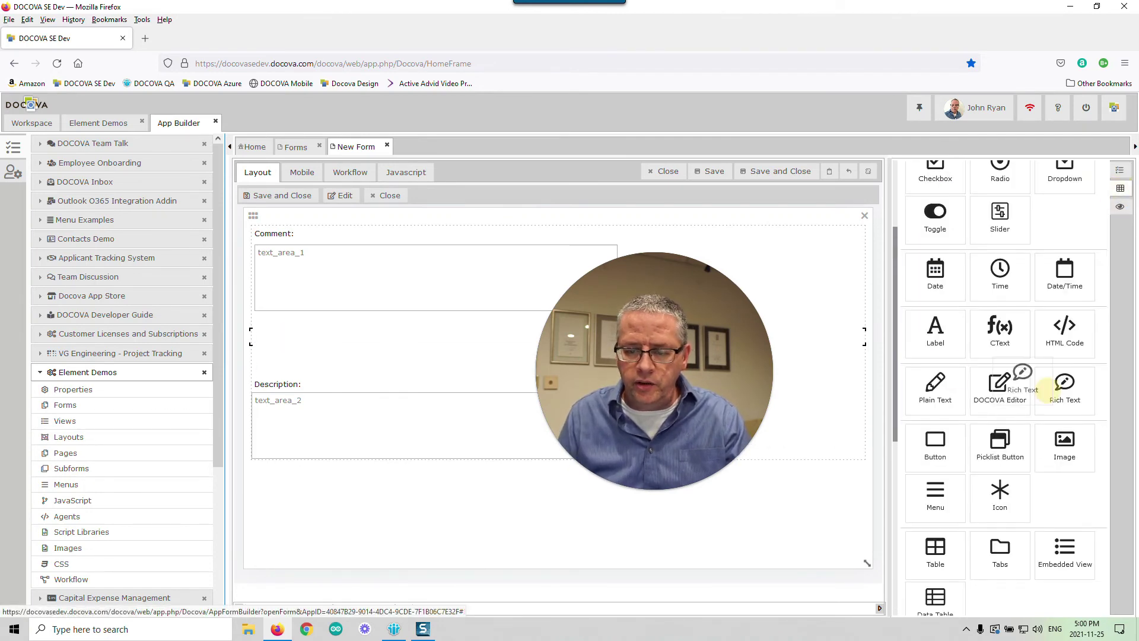
drag(1065, 385, 446, 344)
click(592, 413)
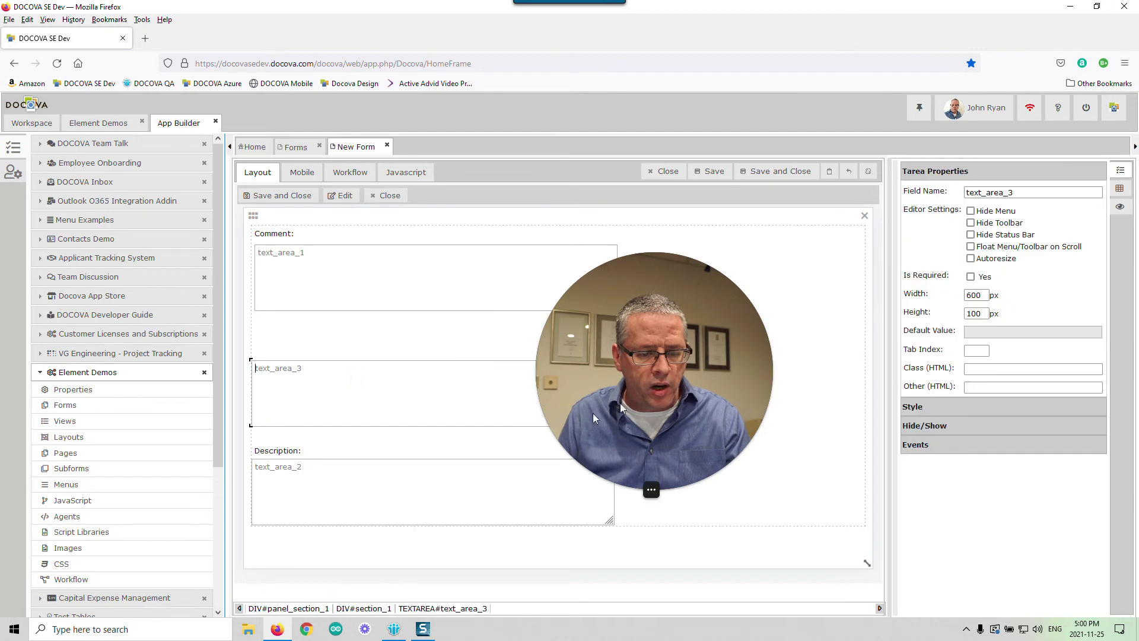
drag(738, 353, 961, 350)
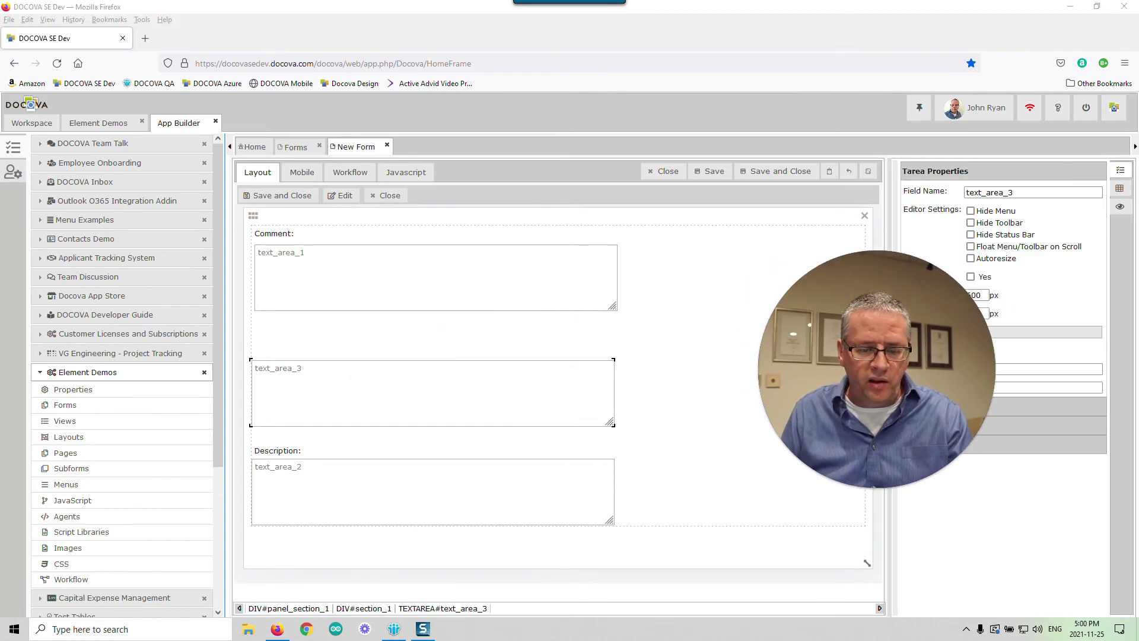
click(537, 401)
drag(832, 343, 745, 301)
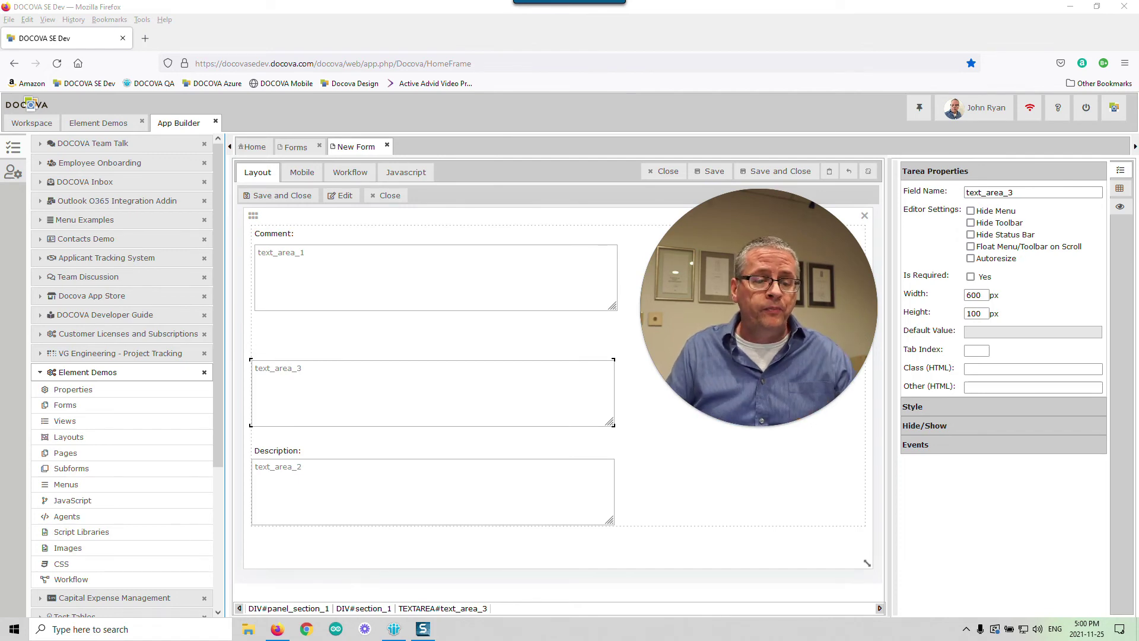
- Close the new form designer and open the ZZZZ document from Element Demos' DOCOVA Editor list
click(387, 145)
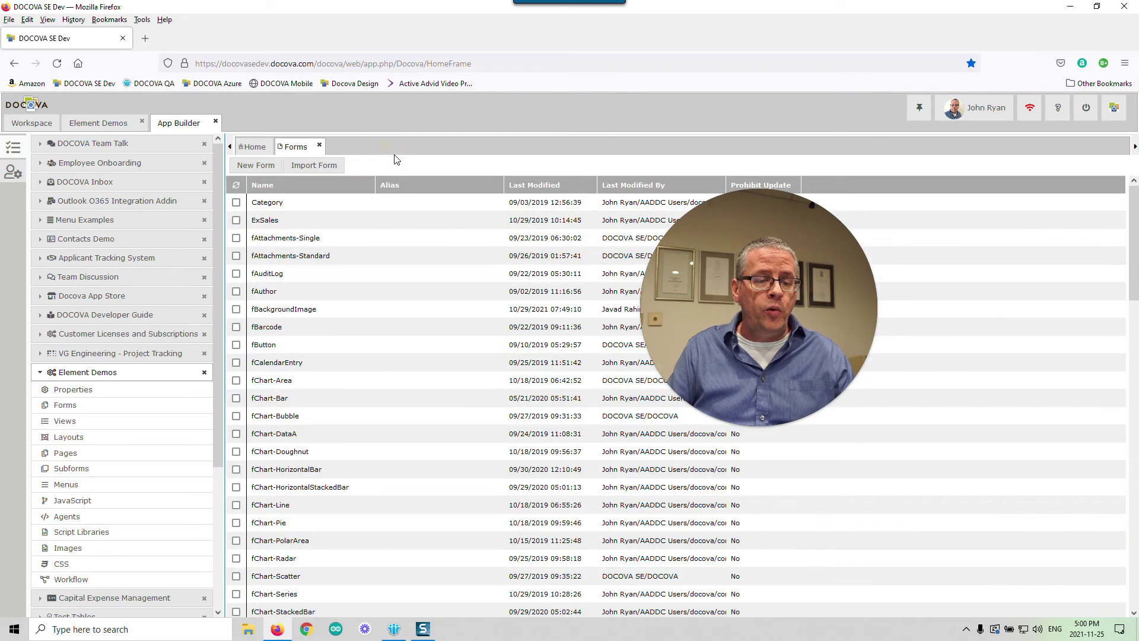
click(120, 125)
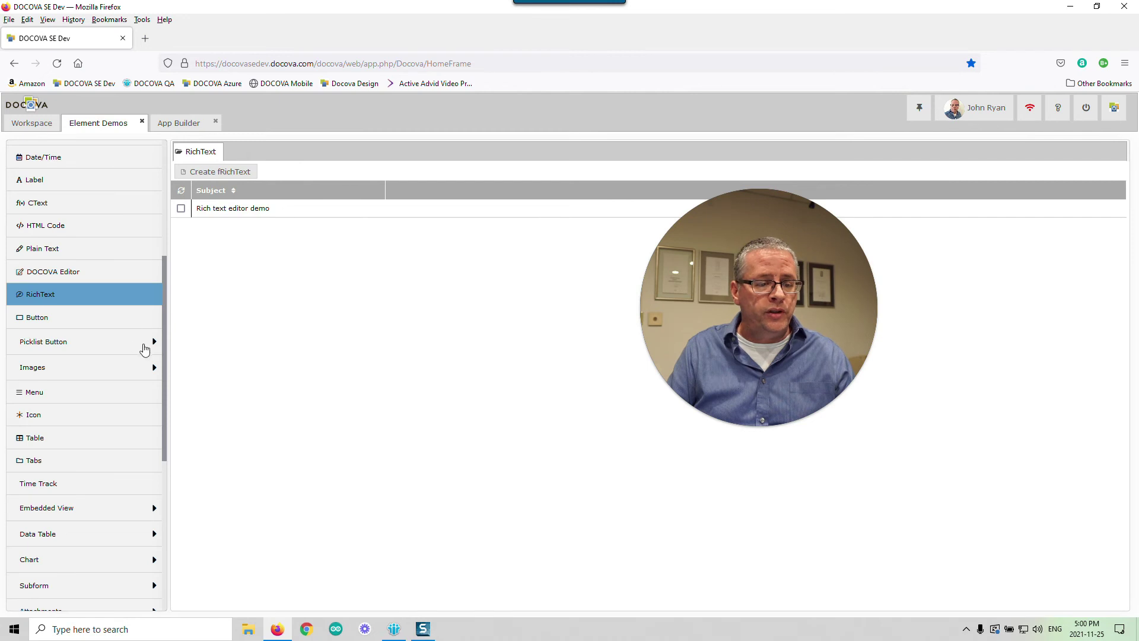
click(91, 273)
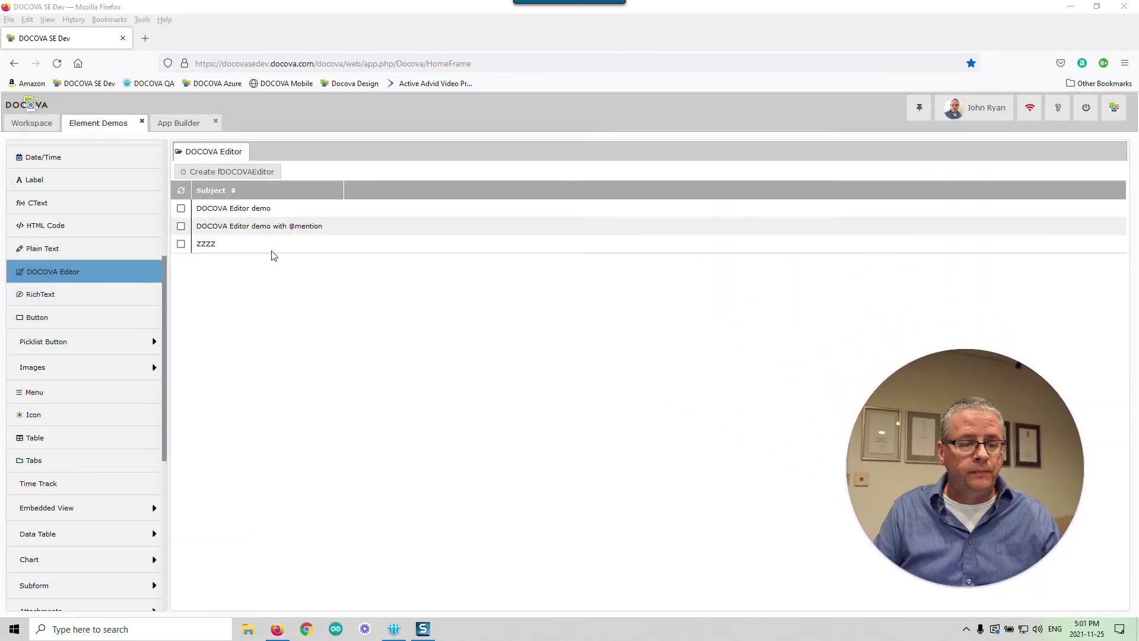
double_click(254, 244)
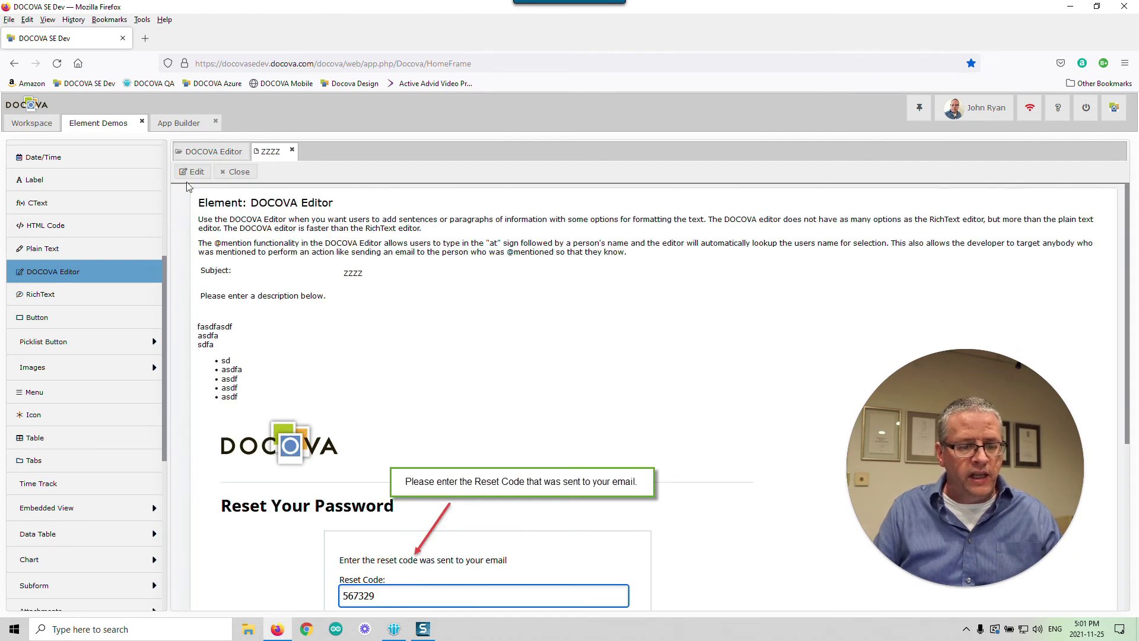
- Put ZZZZ into edit mode and remove the embedded password-reset image
click(193, 173)
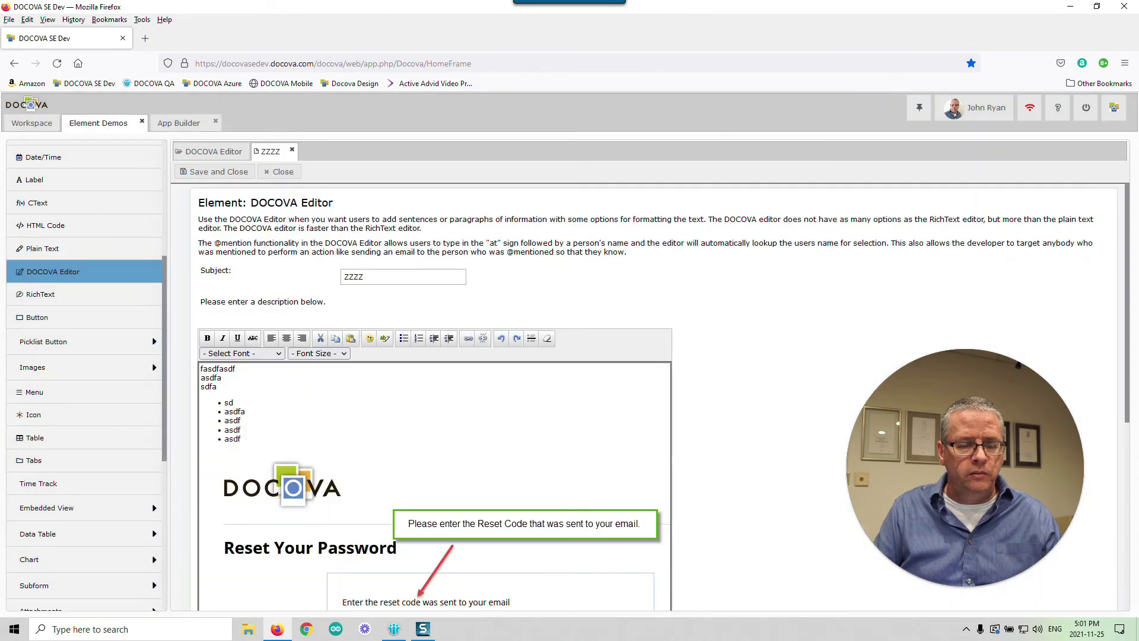
scroll(430, 400, down, 3)
click(430, 400)
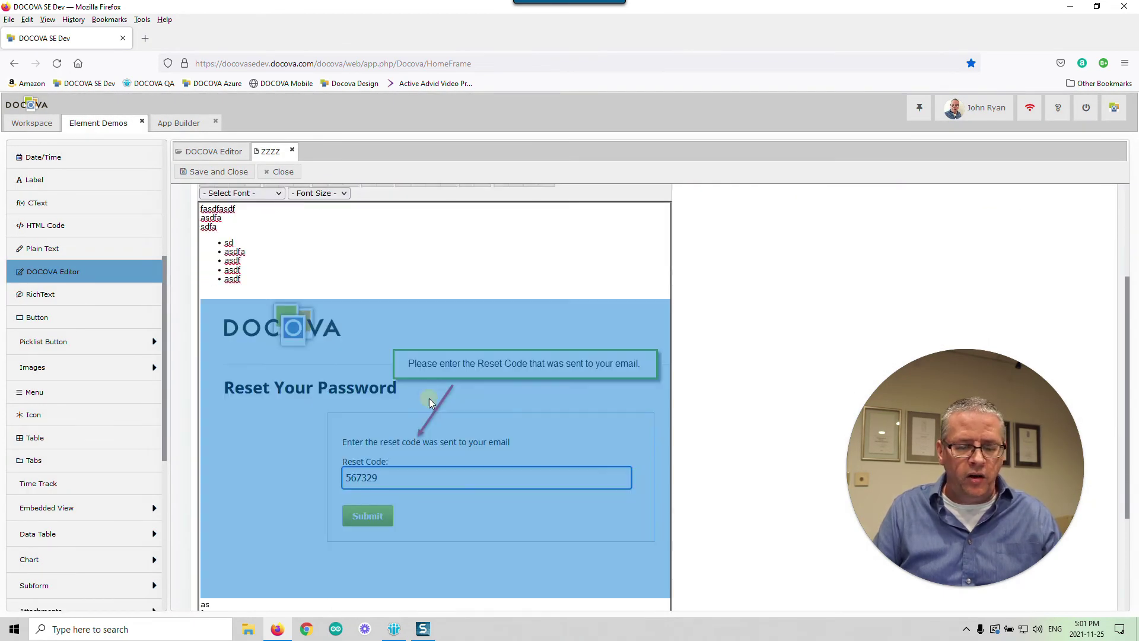
right_click(429, 397)
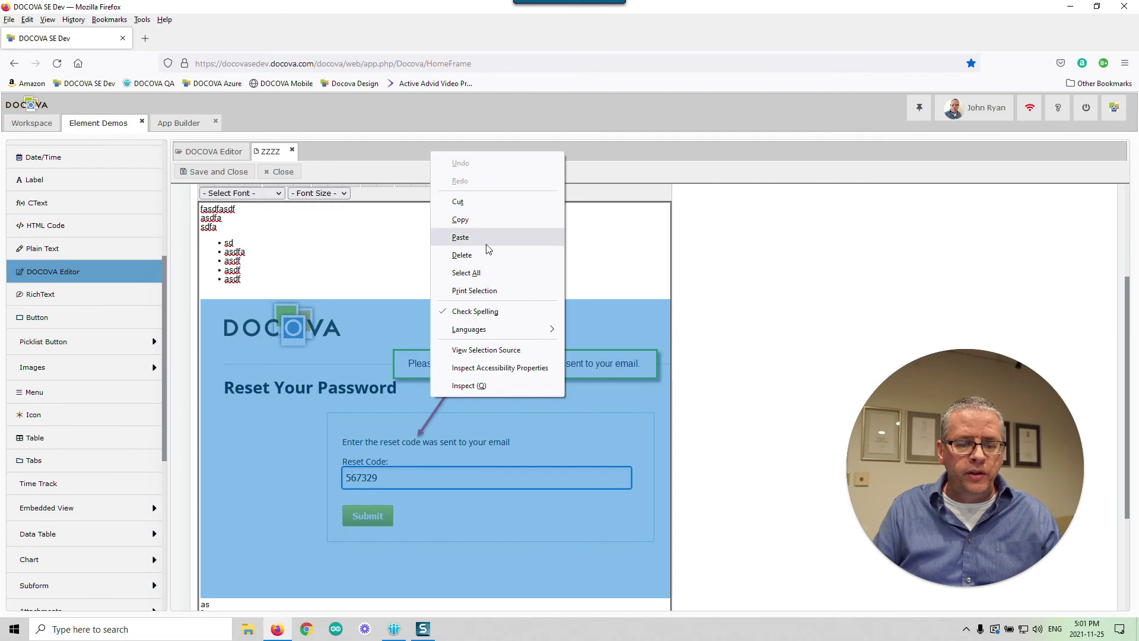
click(486, 237)
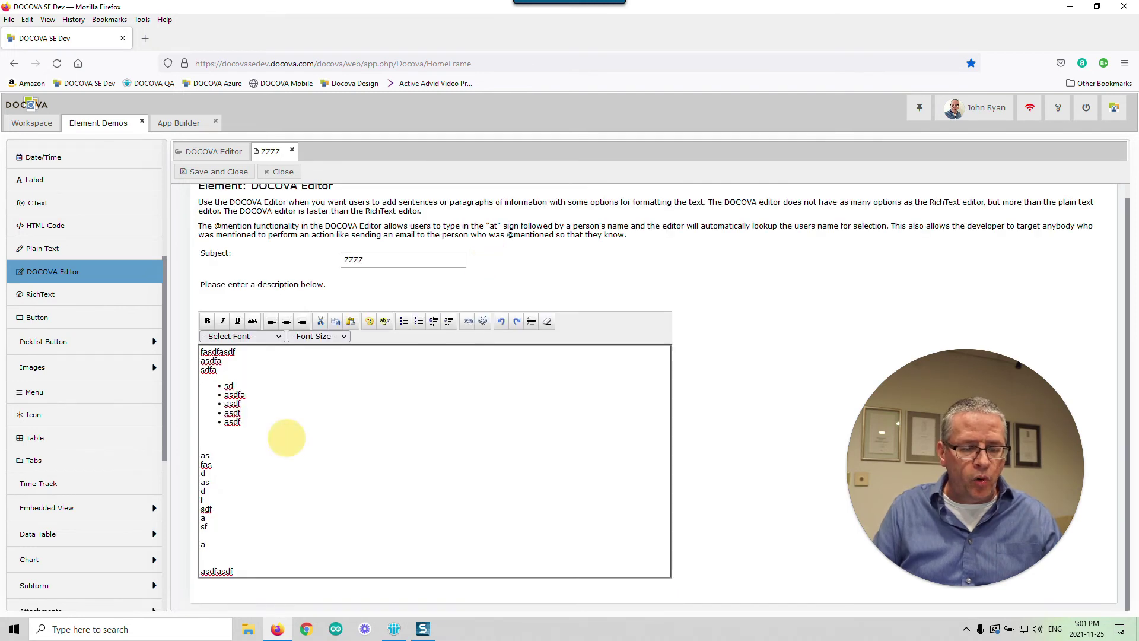
- Delete the bullet list and stray lines, leaving blank lines in the description
drag(201, 455, 212, 465)
shift+click(204, 368)
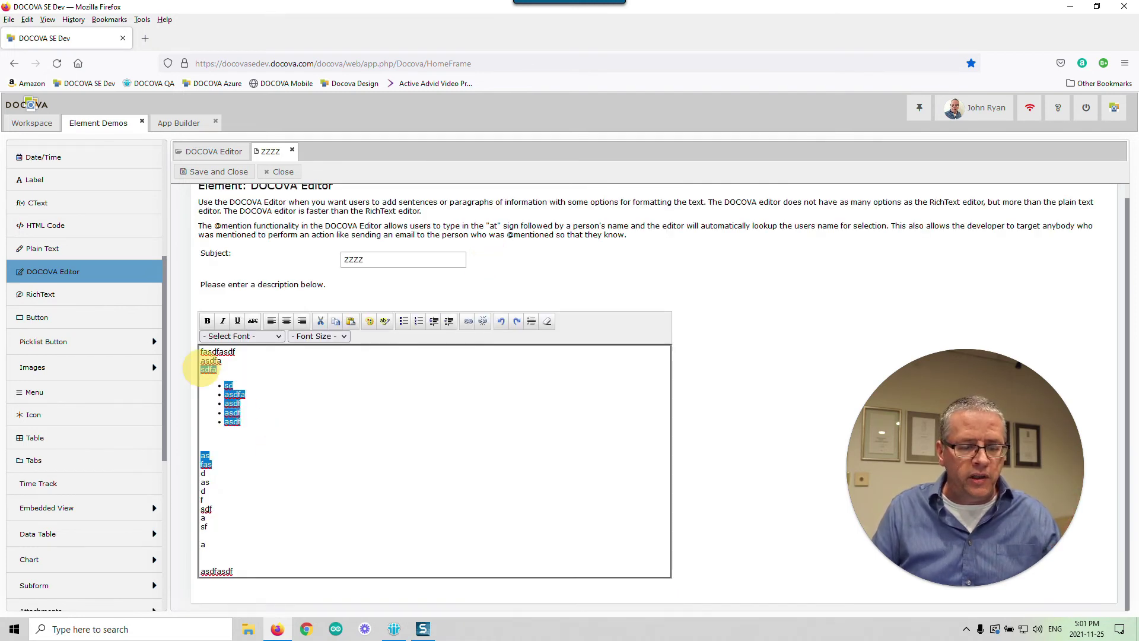
key(Delete)
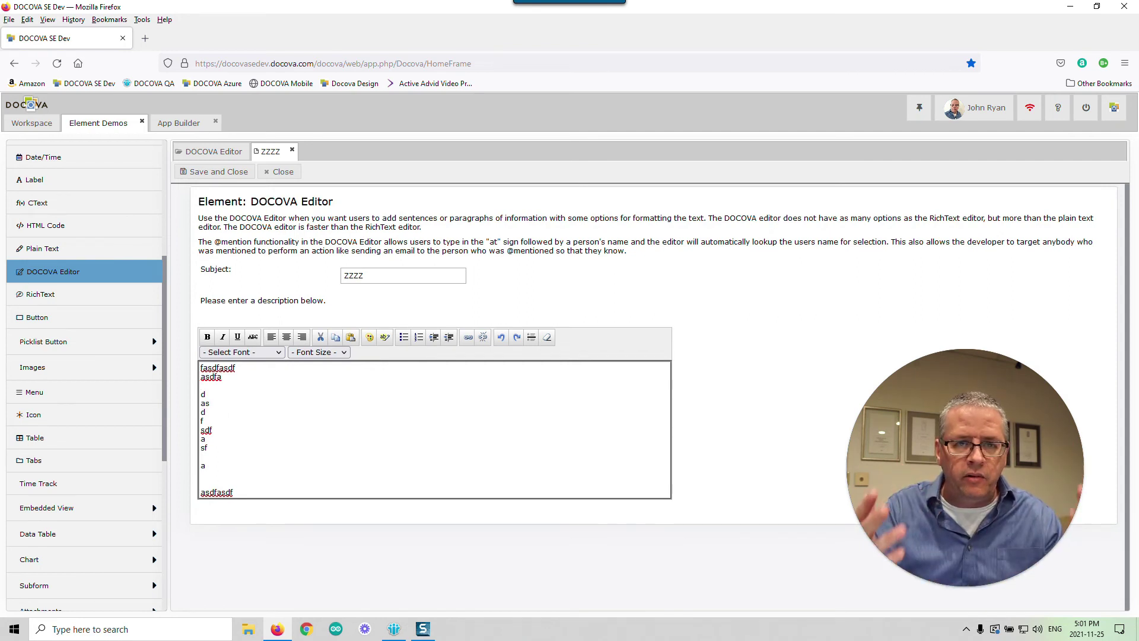
key(Return)
key(Return)
key(Return)
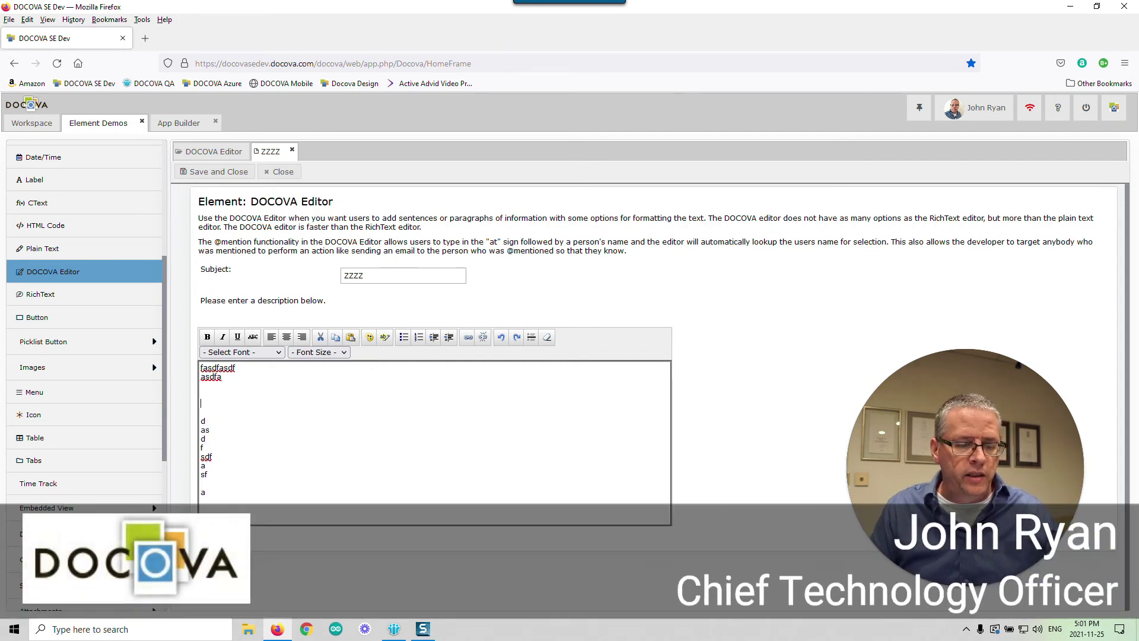
text(@)
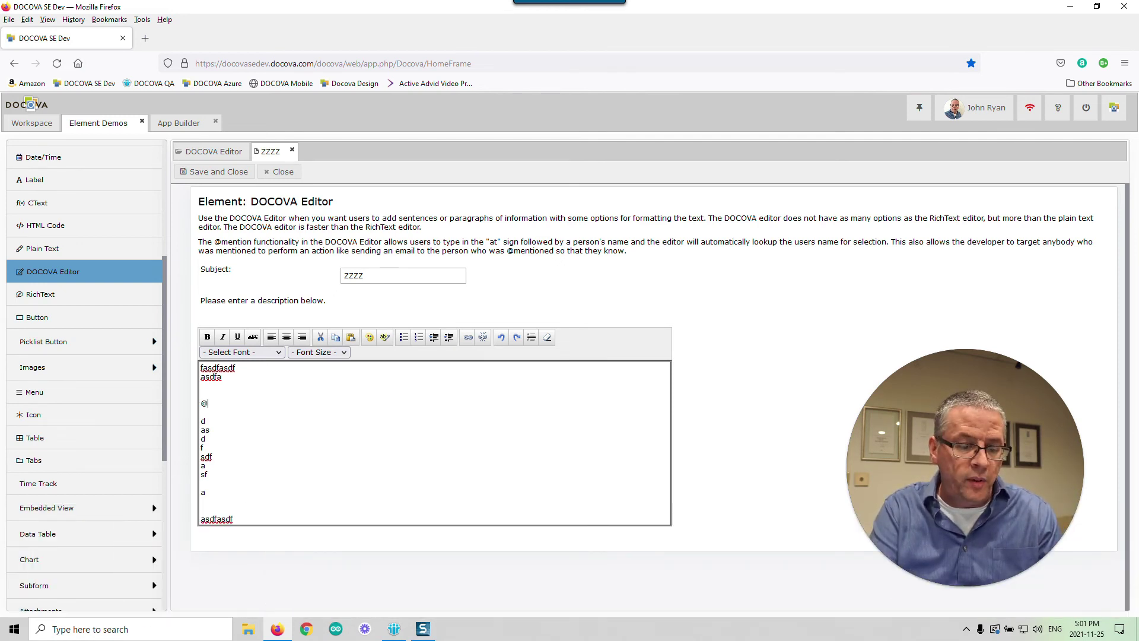
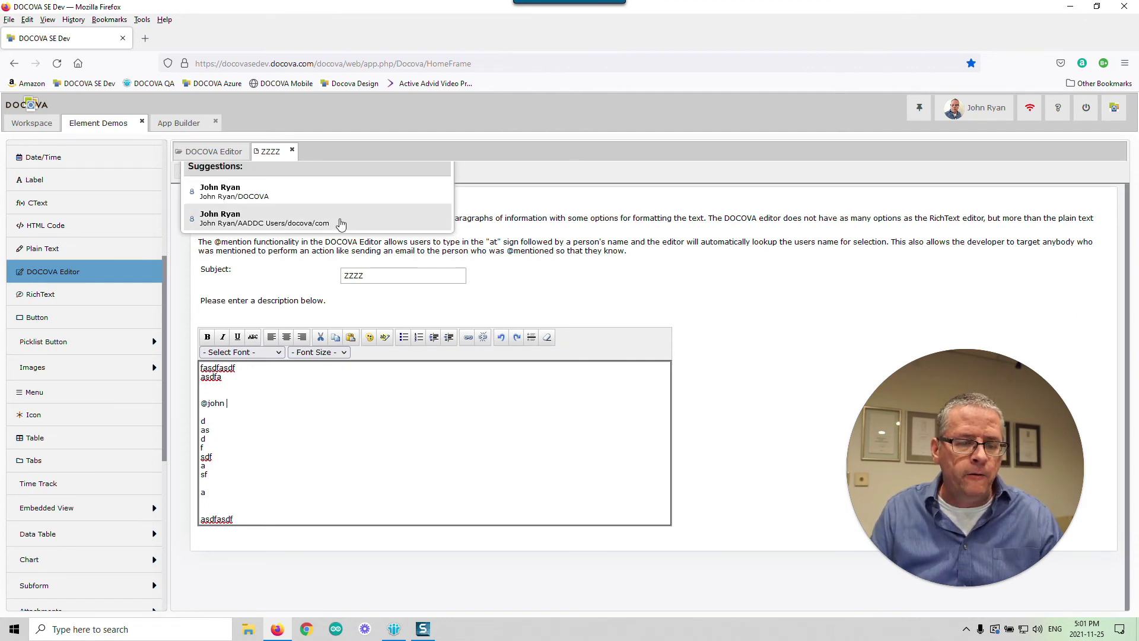
click(350, 185)
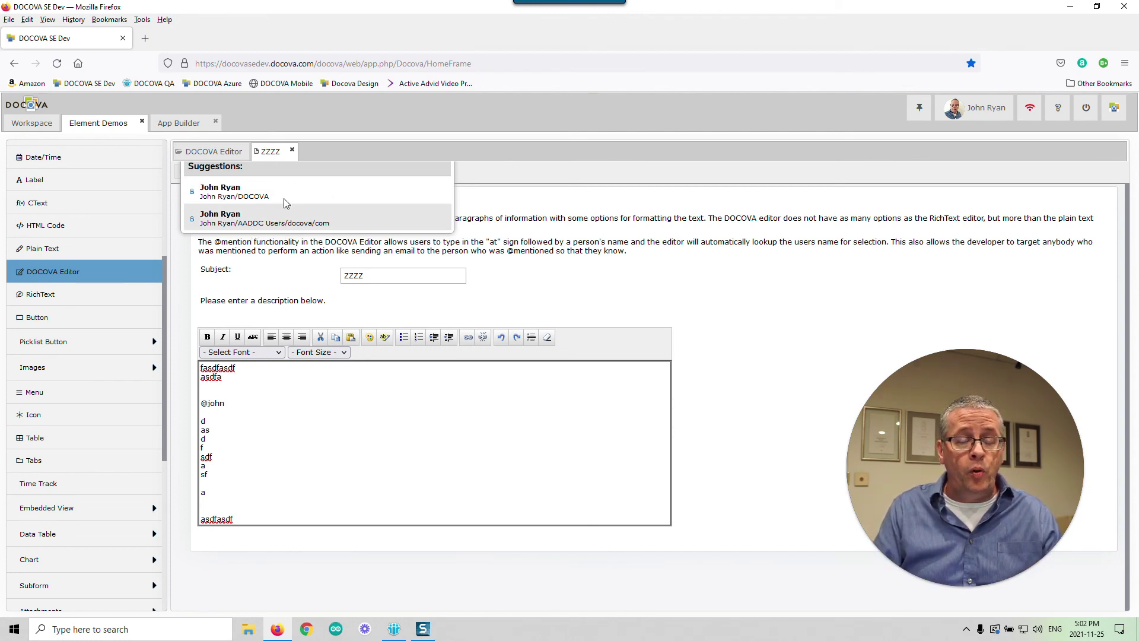
- Finish the mention with the user's surname, turn it into the second suggested user, then close ZZZZ
click(249, 407)
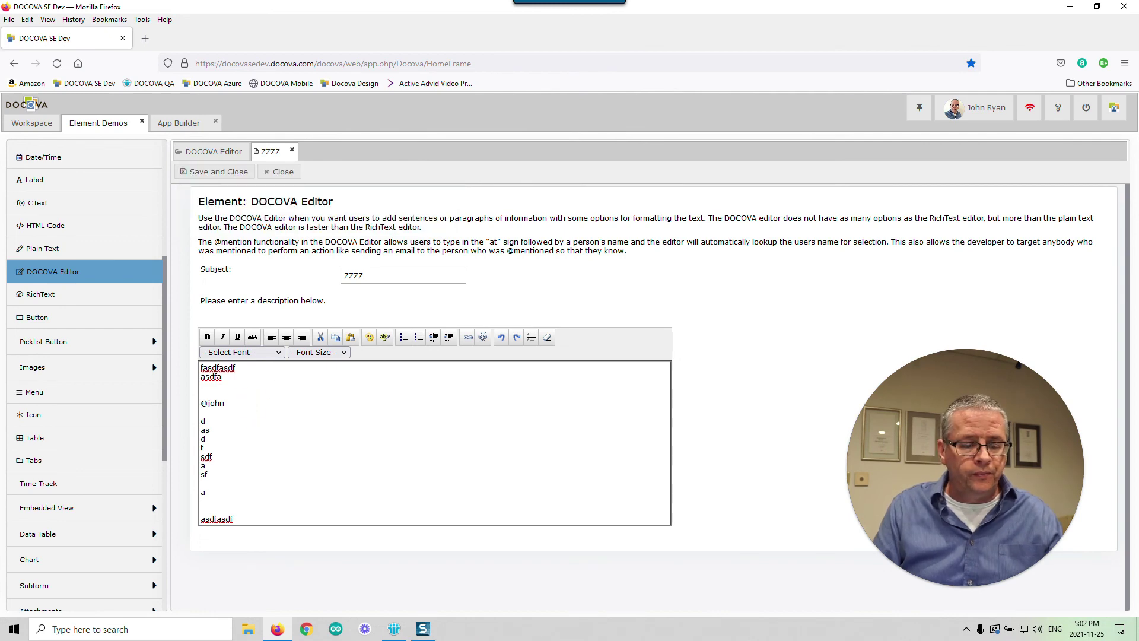
click(251, 402)
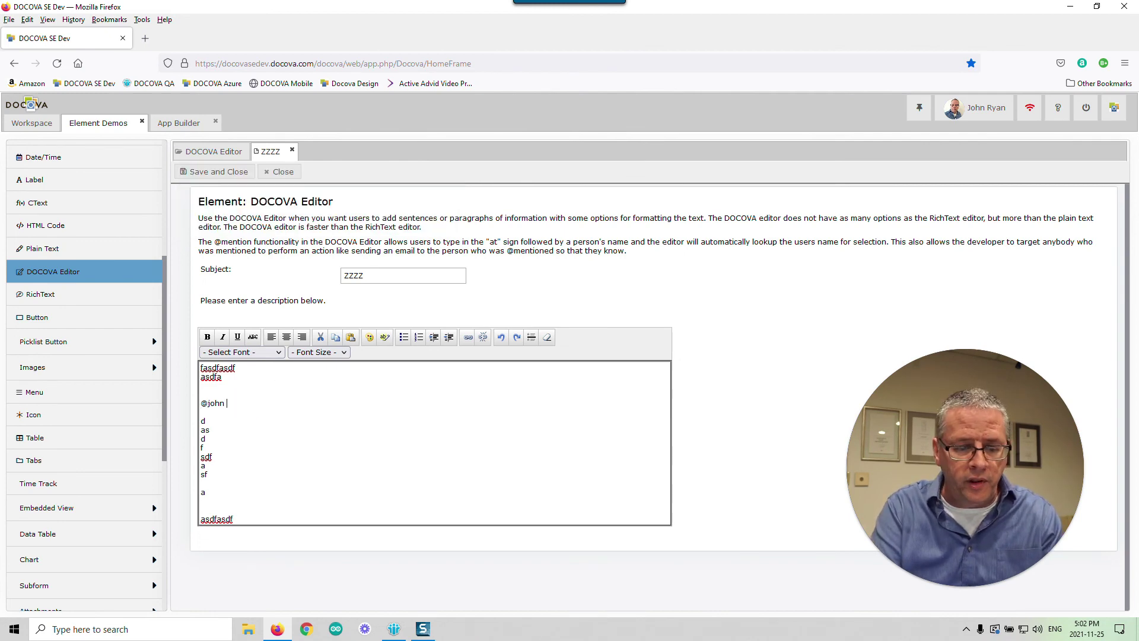
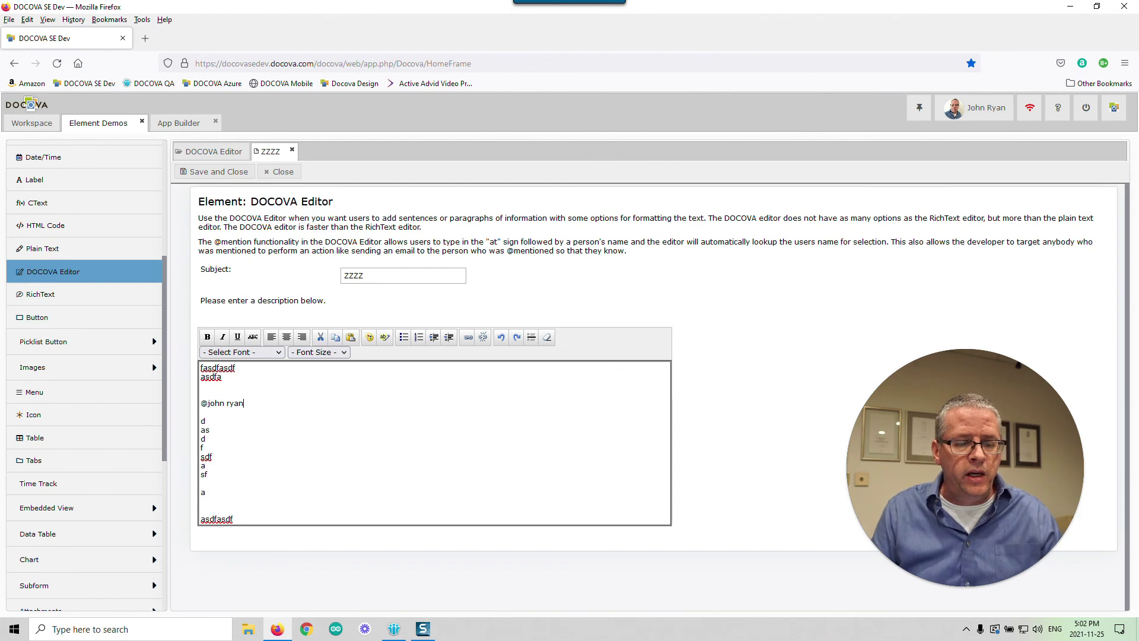
click(221, 403)
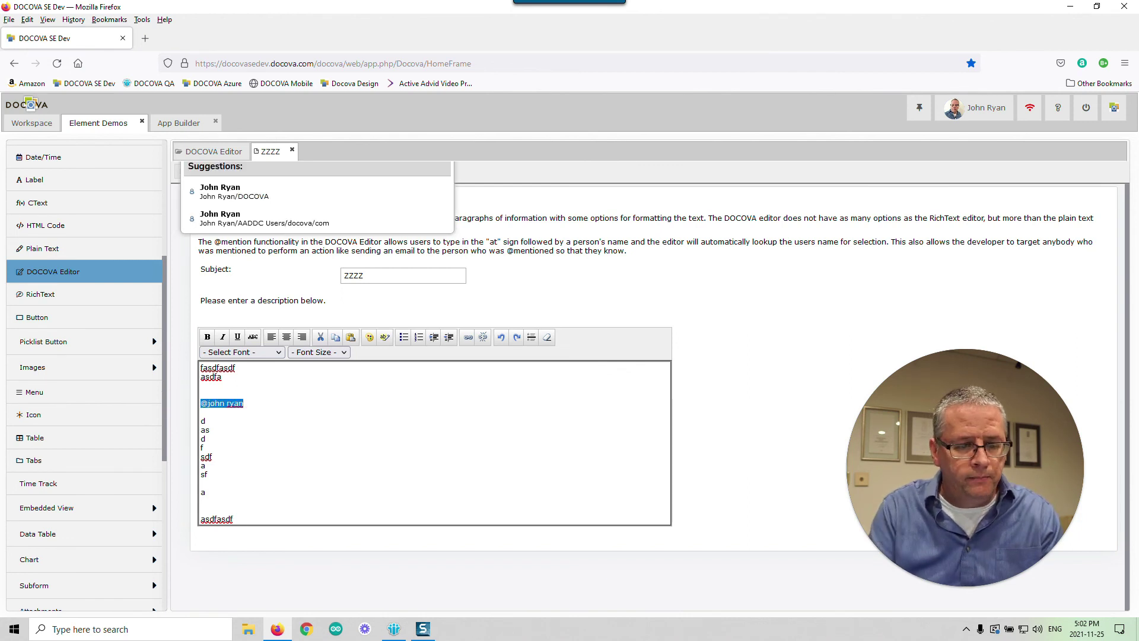
click(246, 224)
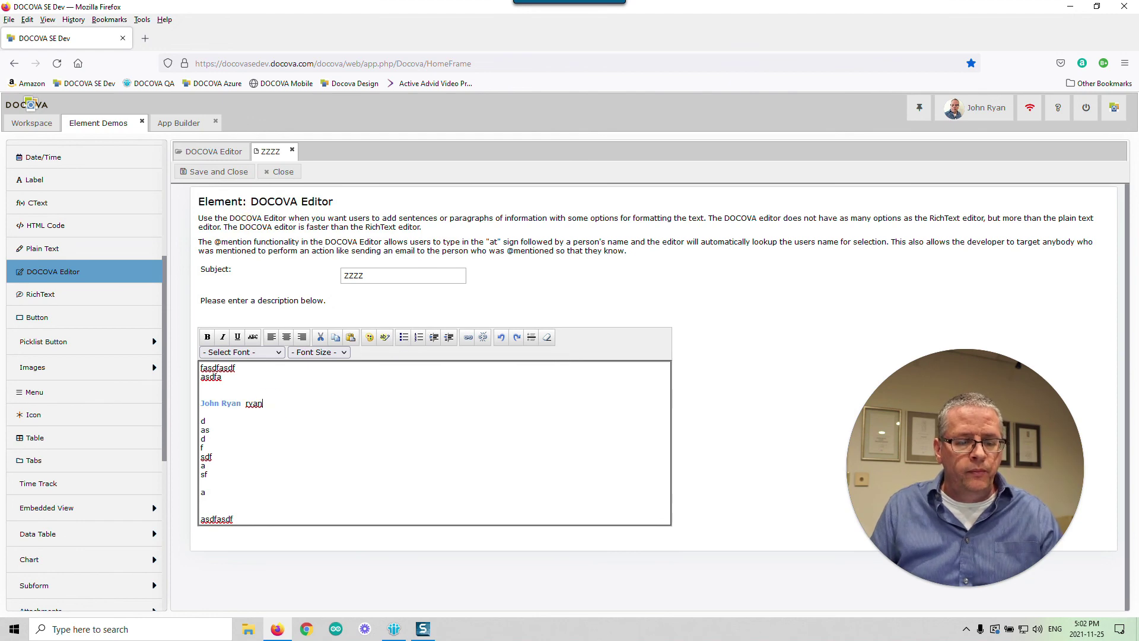
key(BackSpace)
key(BackSpace)
key(BackSpace)
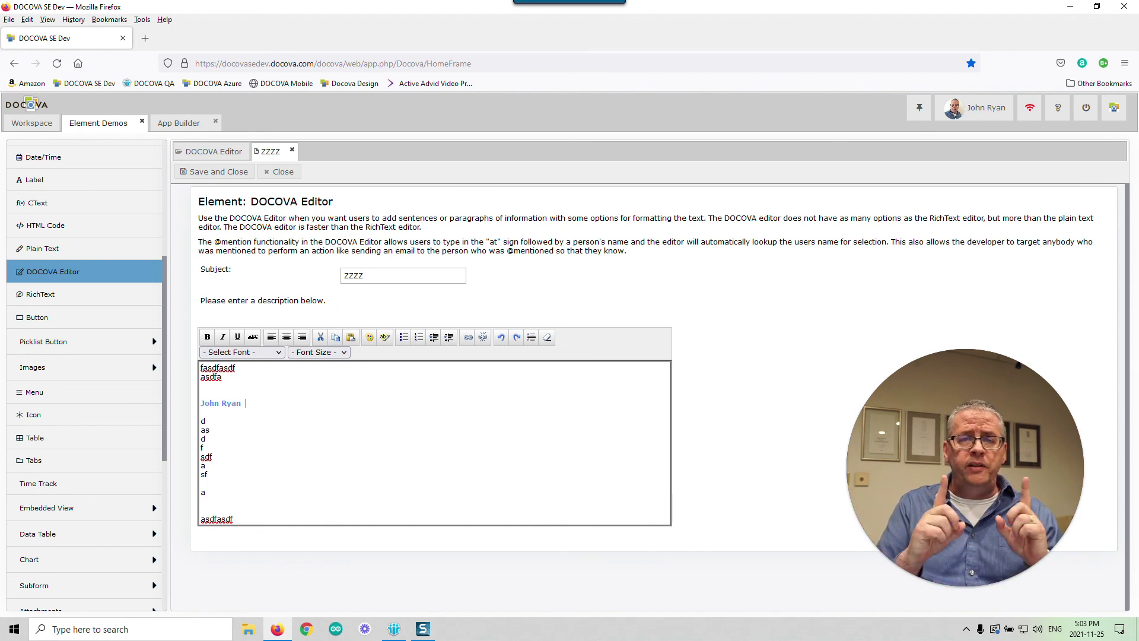
click(279, 172)
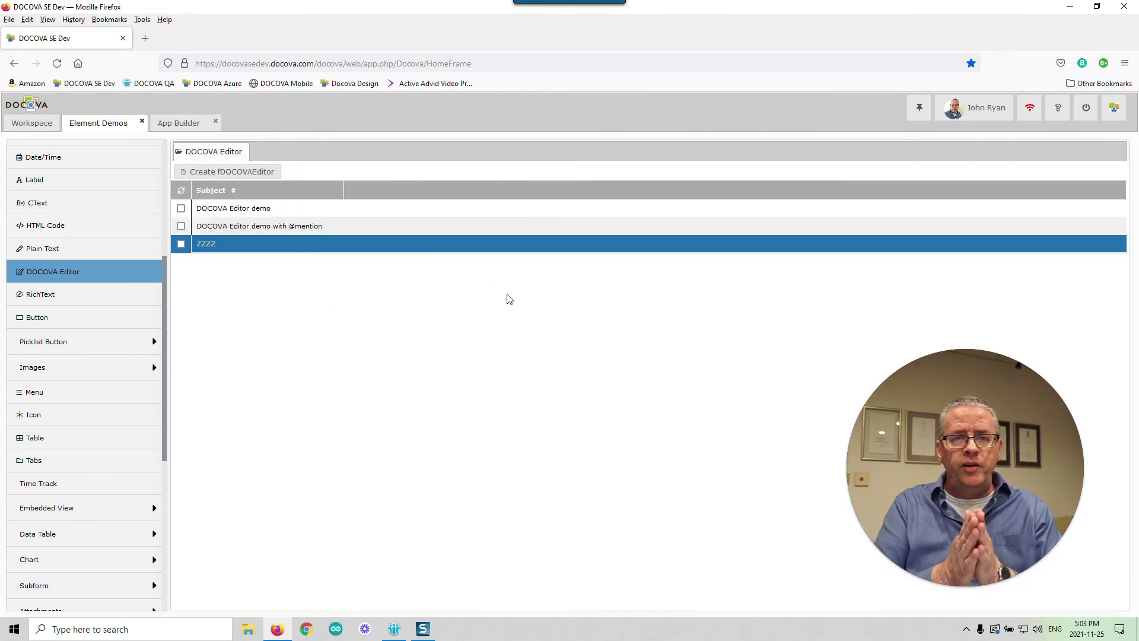